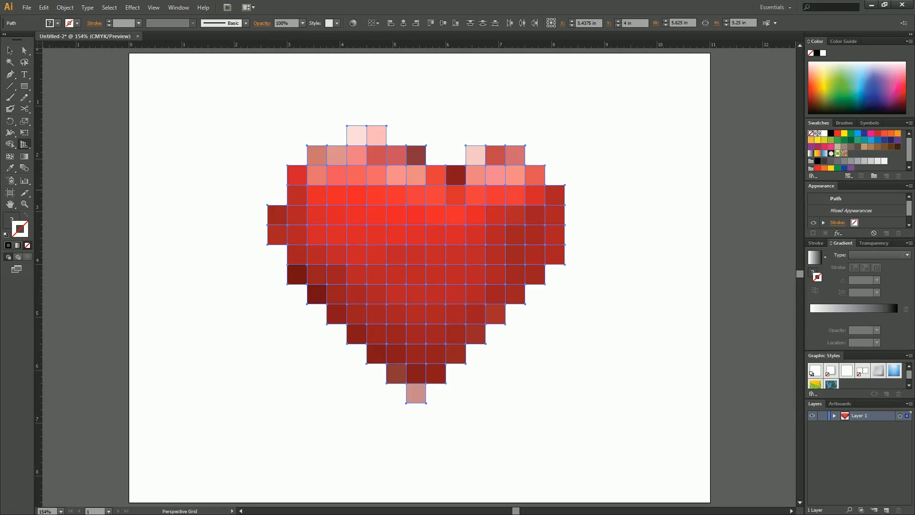
- Bring the linked heart image images.jpg into the document and place it beside the artboard's lower right corner as a reference
{"action": "left_click_drag", "start_coordinate": [890, 5], "coordinate": [668, 392]}
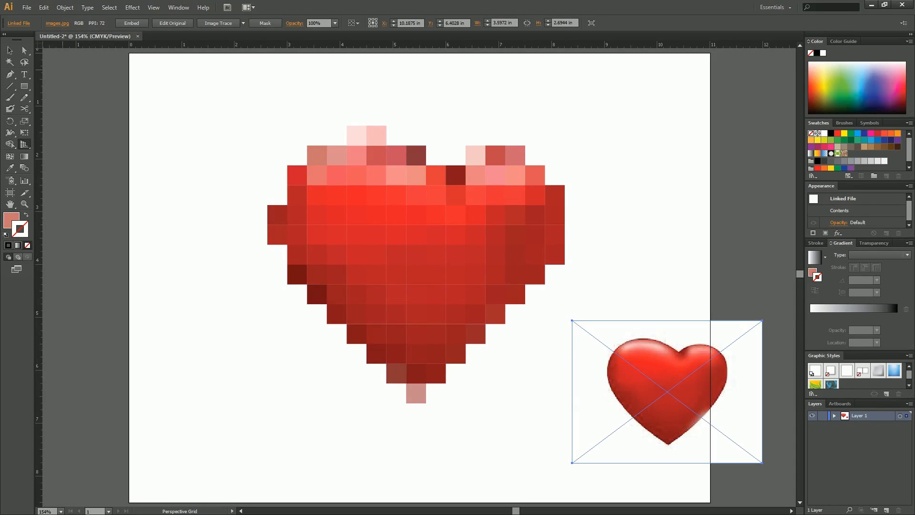
{"action": "key", "text": "v"}
{"action": "left_click_drag", "start_coordinate": [627, 373], "coordinate": [696, 409]}
{"action": "left_click", "coordinate": [398, 393]}
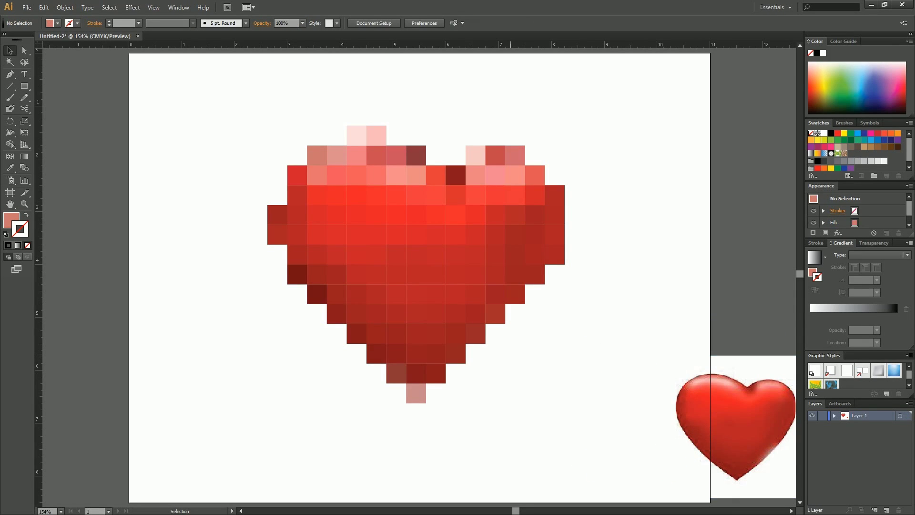
- Move the whole pixel heart about 1.4 in to the right, freeing space on the artboard's left side
{"action": "left_click_drag", "start_coordinate": [591, 438], "coordinate": [263, 139]}
{"action": "left_click_drag", "start_coordinate": [365, 212], "coordinate": [441, 209]}
{"action": "left_click", "coordinate": [485, 89]}
- Duplicate the leftmost square of each heart row into the empty area and center the copies horizontally to form a single vertical column
{"action": "left_click", "coordinate": [550, 153]}
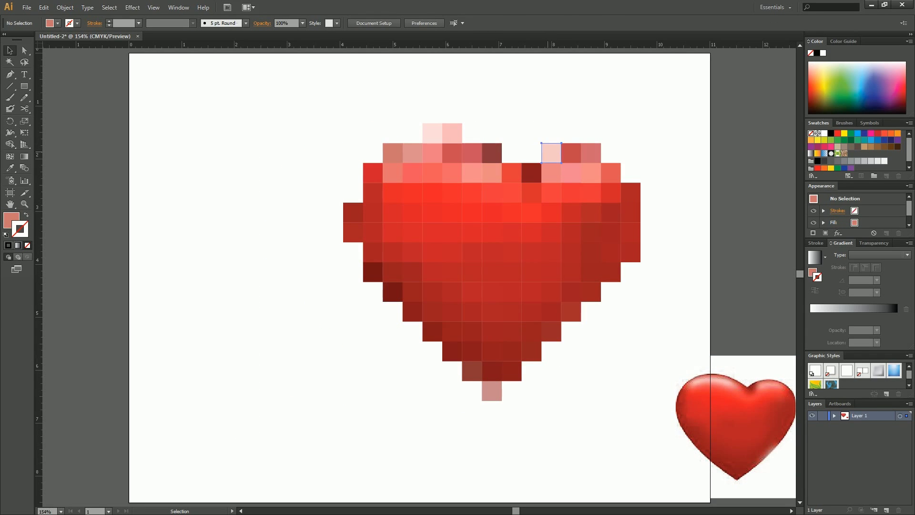
{"action": "left_click", "coordinate": [433, 133], "text": "shift"}
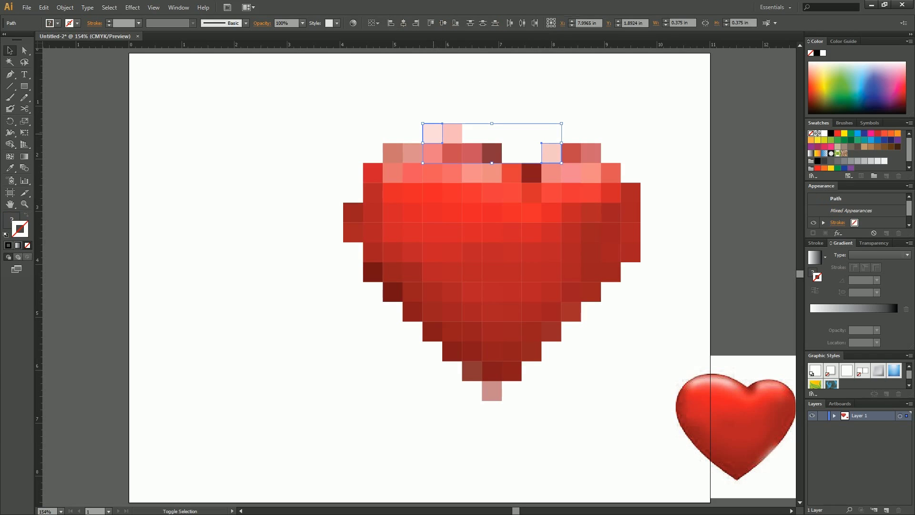
{"action": "left_click", "coordinate": [394, 153], "text": "shift"}
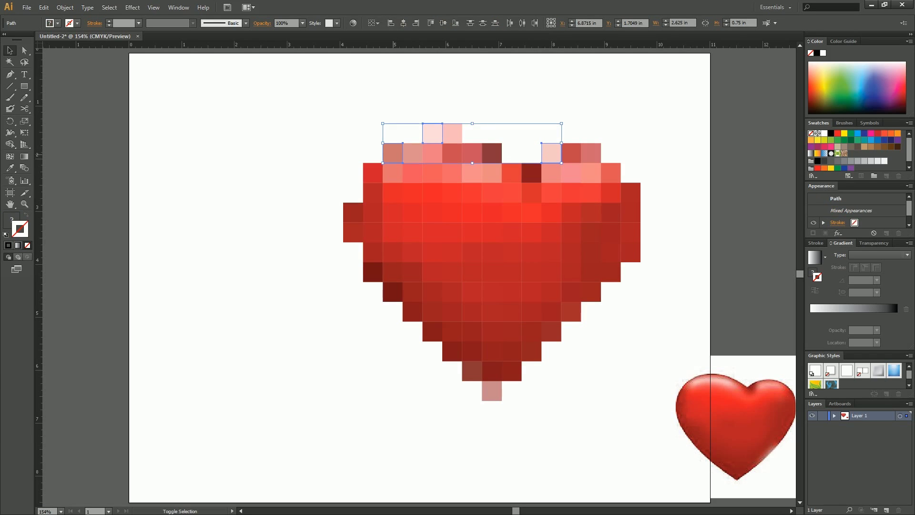
{"action": "left_click", "coordinate": [374, 173], "text": "shift"}
{"action": "left_click", "coordinate": [372, 193], "text": "shift"}
{"action": "left_click", "coordinate": [353, 213], "text": "shift"}
{"action": "left_click", "coordinate": [373, 212], "text": "shift"}
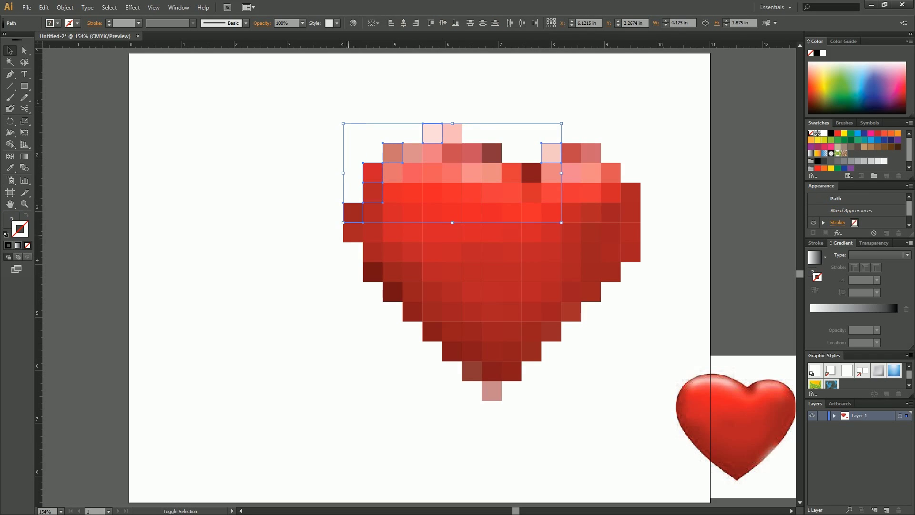
{"action": "left_click", "coordinate": [353, 232], "text": "shift"}
{"action": "left_click", "coordinate": [373, 233], "text": "shift"}
{"action": "left_click", "coordinate": [373, 252], "text": "shift"}
{"action": "left_click", "coordinate": [373, 272], "text": "shift"}
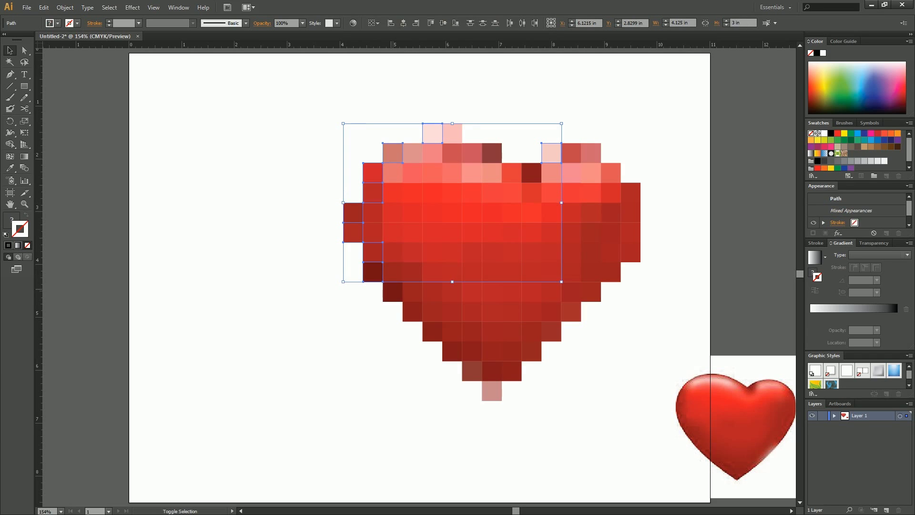
{"action": "left_click", "coordinate": [393, 292], "text": "shift"}
{"action": "left_click", "coordinate": [413, 311], "text": "shift"}
{"action": "left_click", "coordinate": [433, 331], "text": "shift"}
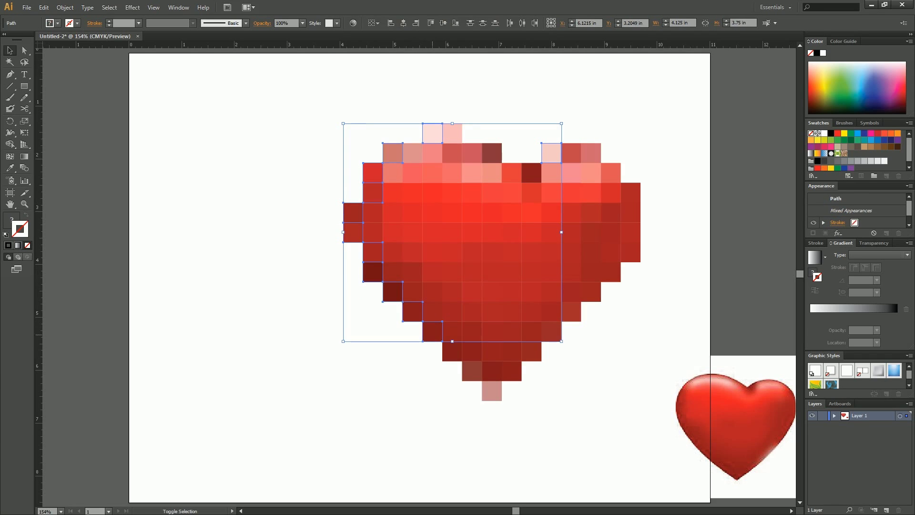
{"action": "left_click", "coordinate": [453, 351], "text": "shift"}
{"action": "left_click", "coordinate": [472, 371], "text": "shift"}
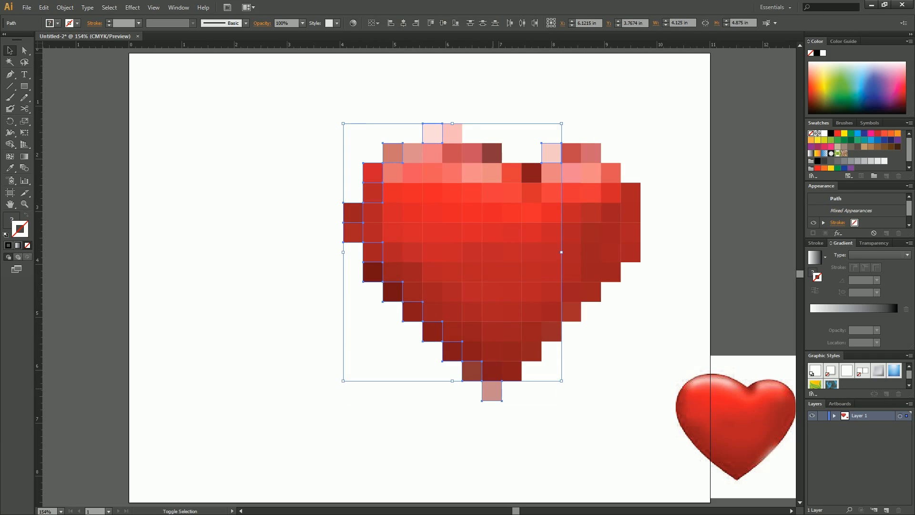
{"action": "left_click", "coordinate": [491, 391], "text": "shift"}
{"action": "left_click_drag", "start_coordinate": [500, 396], "coordinate": [361, 390], "text": "alt"}
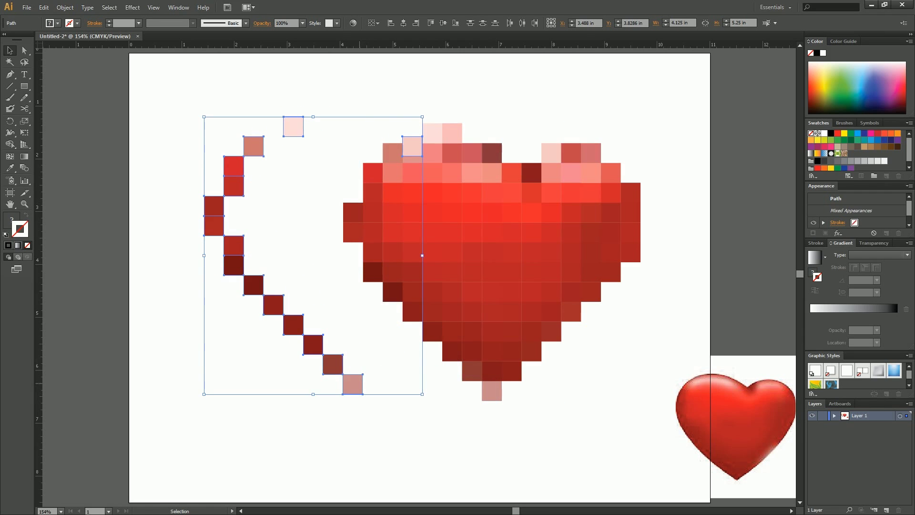
{"action": "left_click", "coordinate": [404, 23]}
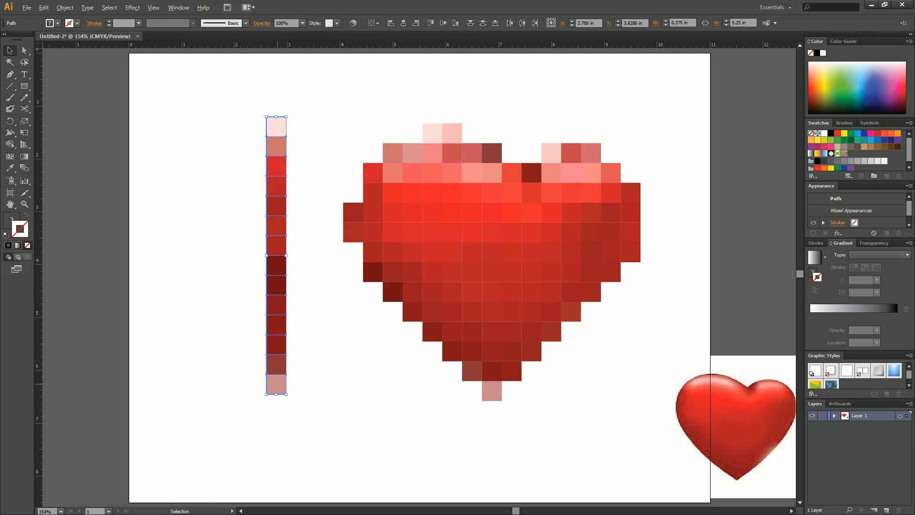
{"action": "left_click_drag", "start_coordinate": [277, 384], "coordinate": [258, 385], "text": "alt"}
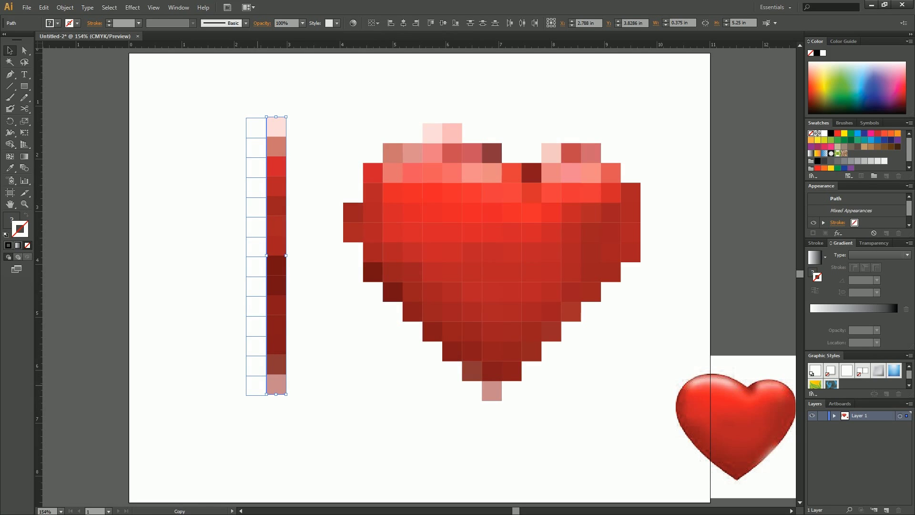
{"action": "left_click_drag", "start_coordinate": [256, 257], "coordinate": [256, 257]}
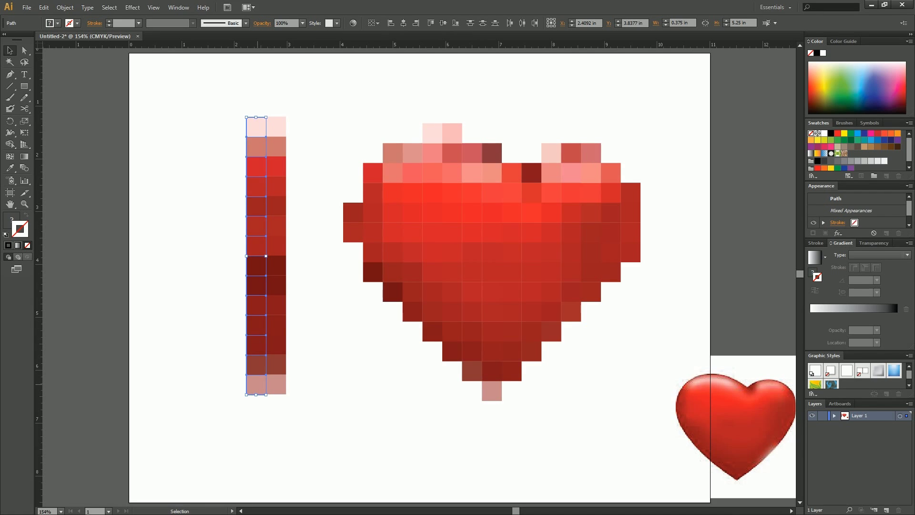
{"action": "key", "text": "ctrl+z"}
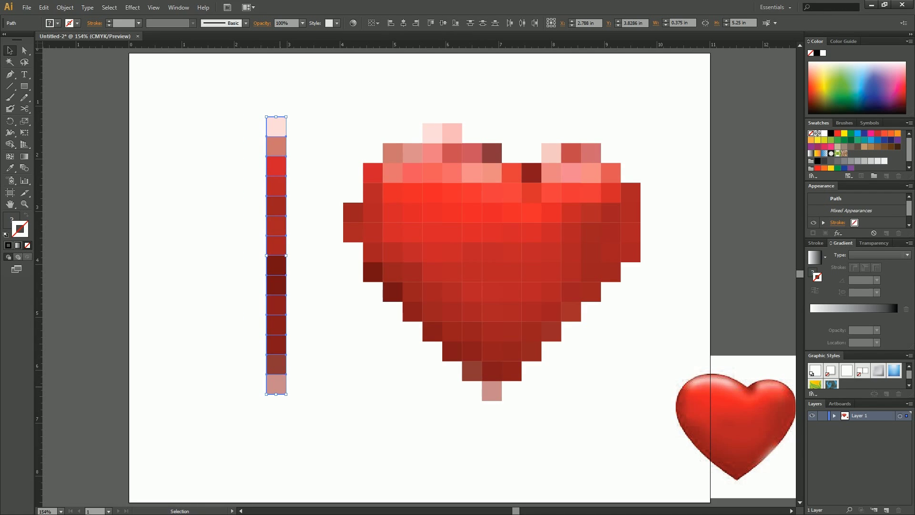
- Duplicate the column of squares level with and flush against its left side, making a strip two squares wide
{"action": "left_click_drag", "start_coordinate": [279, 386], "coordinate": [260, 387]}
{"action": "left_click_drag", "start_coordinate": [257, 257], "coordinate": [256, 257]}
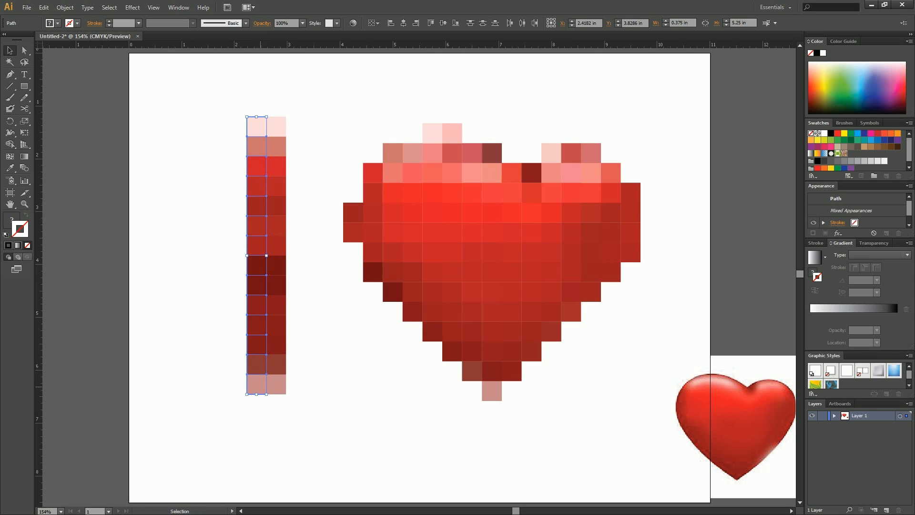
{"action": "left_click", "coordinate": [314, 380]}
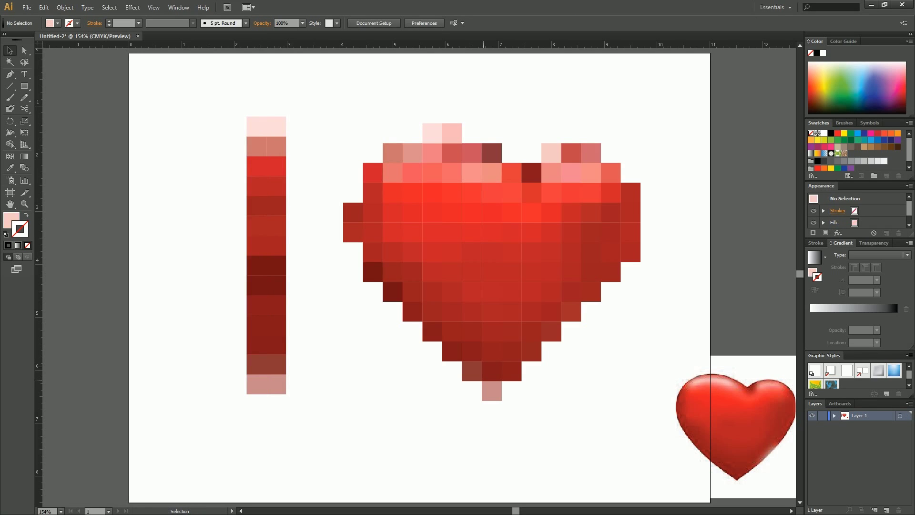
- Group all squares of the pixel heart, leaving out the reference image and the strip
{"action": "left_click_drag", "start_coordinate": [363, 116], "coordinate": [710, 497]}
{"action": "left_click", "coordinate": [650, 427], "text": "shift"}
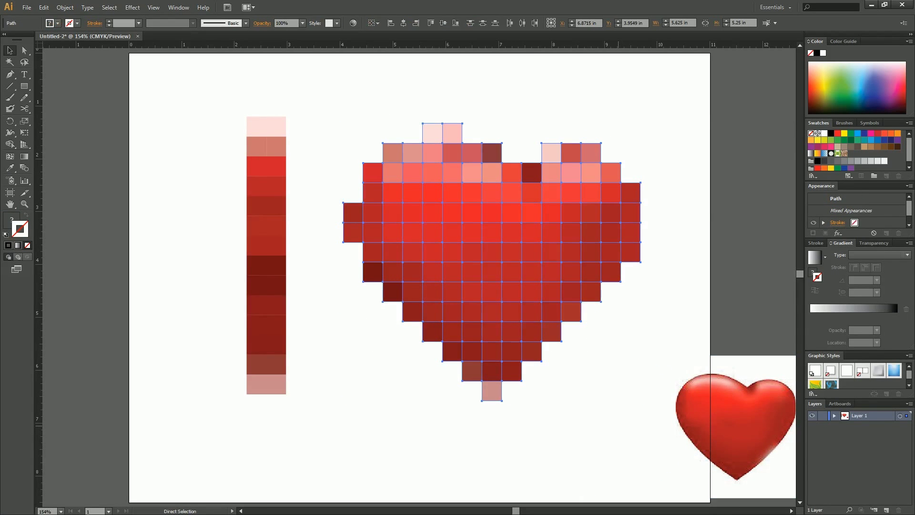
{"action": "key", "text": "ctrl+shift+a"}
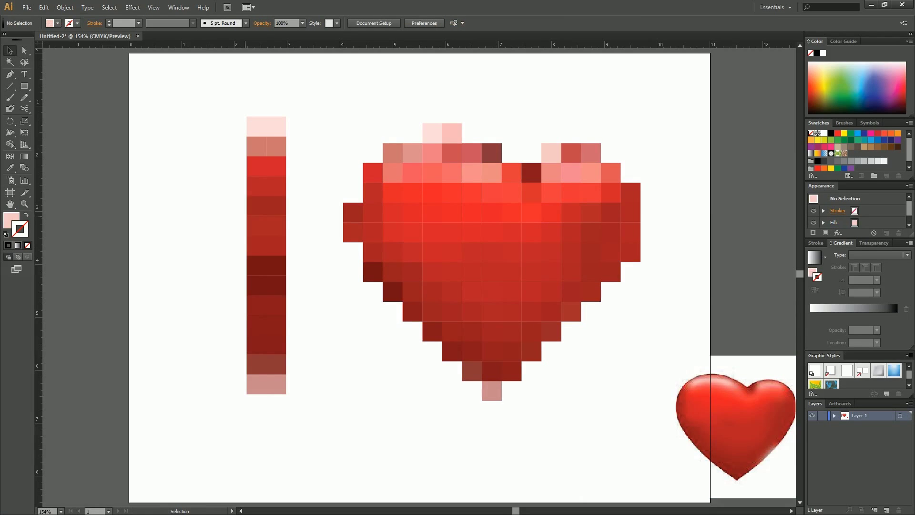
- Show the two-point perspective grid and raise its horizontal plane
{"action": "left_click", "coordinate": [24, 144]}
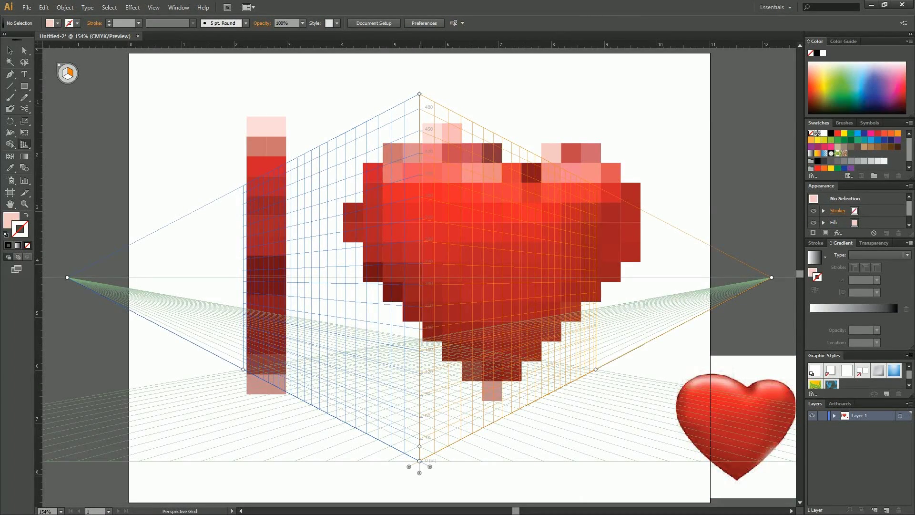
{"action": "left_click_drag", "start_coordinate": [420, 473], "coordinate": [414, 429]}
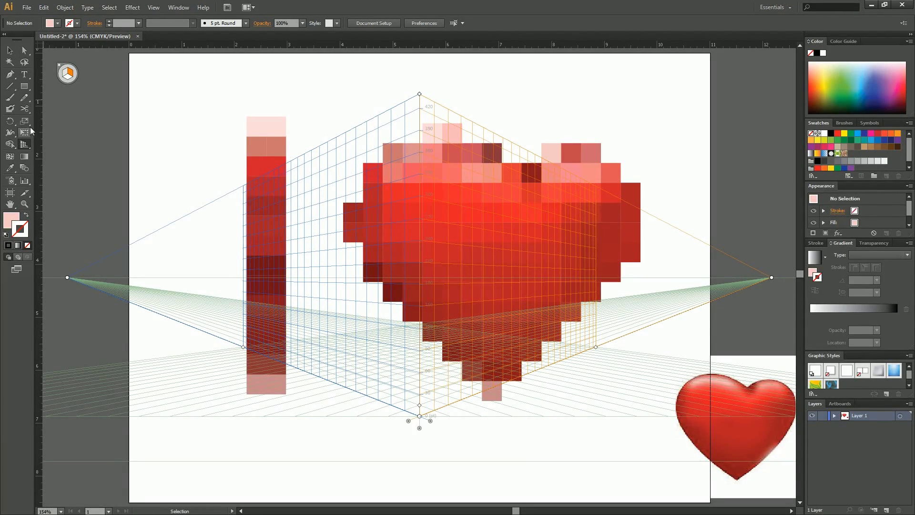
- Bring the grouped pixel heart into perspective on the right grid plane with the Perspective Selection tool
{"action": "left_click_drag", "start_coordinate": [25, 144], "coordinate": [65, 157]}
{"action": "left_click_drag", "start_coordinate": [344, 78], "coordinate": [711, 498]}
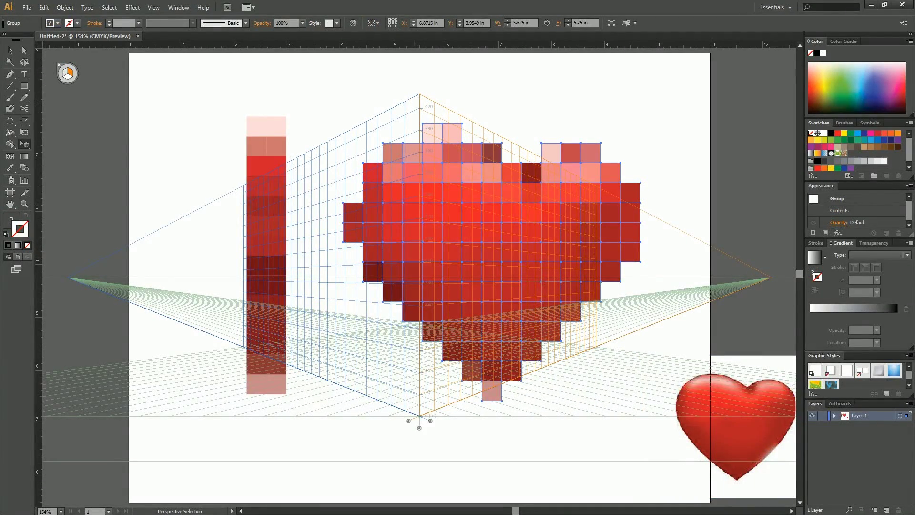
{"action": "mouse_move", "coordinate": [415, 249]}
{"action": "left_mouse_down"}
{"action": "mouse_move", "coordinate": [404, 266]}
{"action": "mouse_move", "coordinate": [400, 251]}
{"action": "left_mouse_up"}
{"action": "left_click_drag", "start_coordinate": [366, 224], "coordinate": [374, 231]}
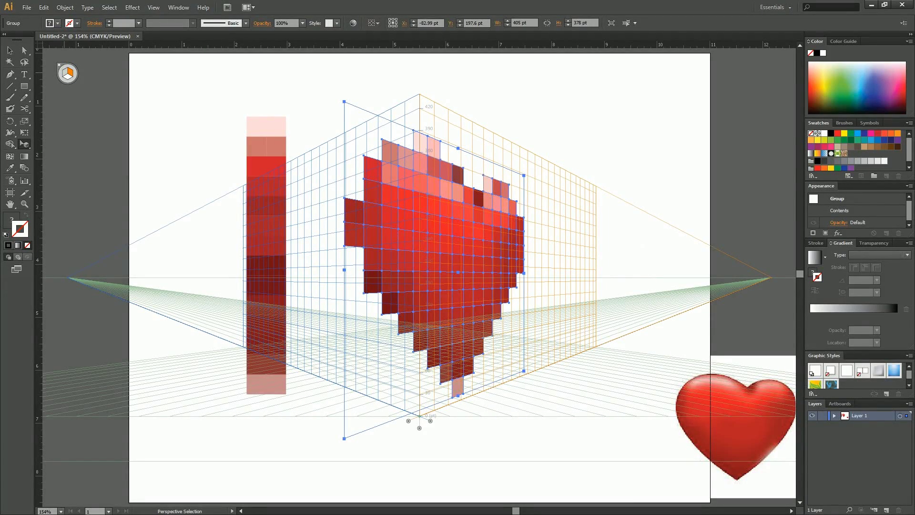
- Bring the two-square-wide strip into perspective on the left grid plane and release it with perspective
{"action": "left_click", "coordinate": [65, 73]}
{"action": "left_click_drag", "start_coordinate": [204, 92], "coordinate": [298, 403]}
{"action": "left_click_drag", "start_coordinate": [266, 286], "coordinate": [406, 286]}
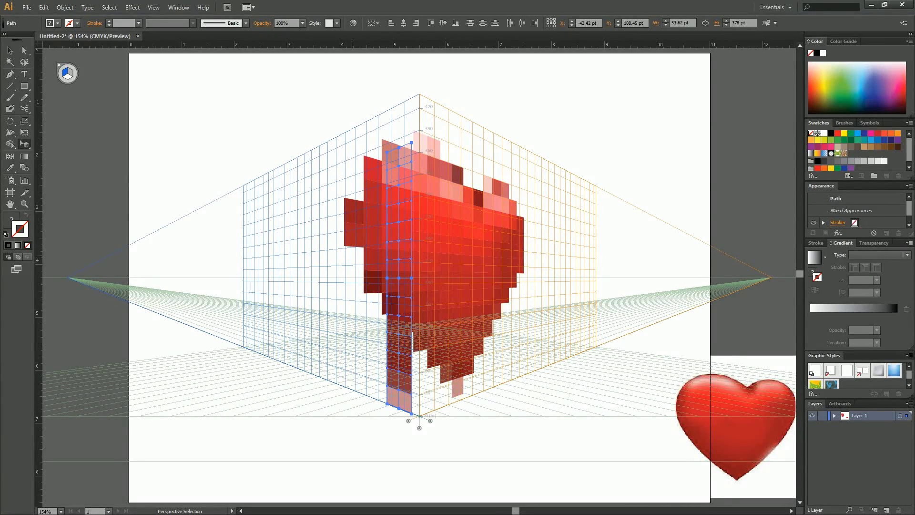
{"action": "right_click", "coordinate": [402, 304]}
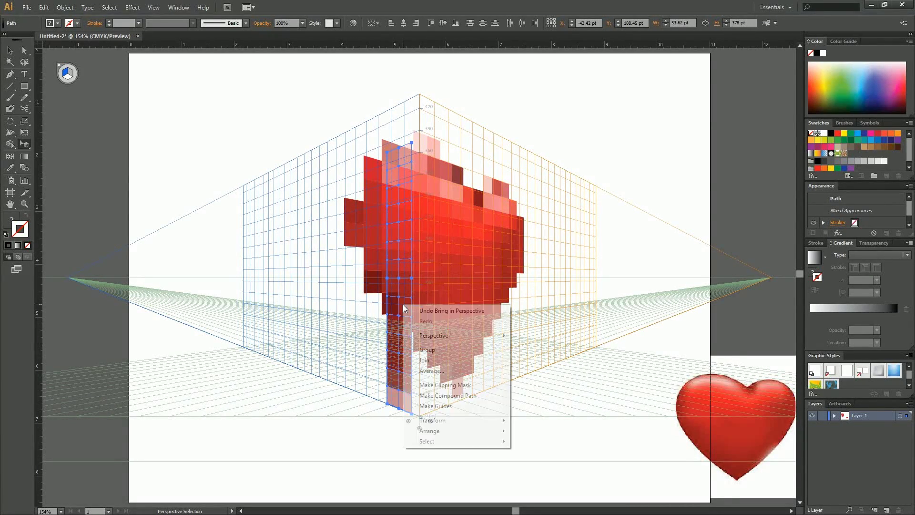
{"action": "mouse_move", "coordinate": [477, 340]}
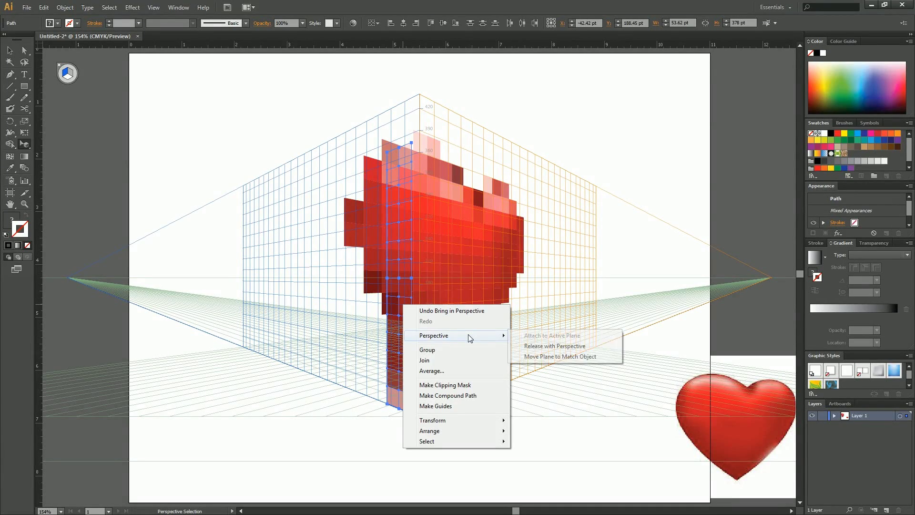
{"action": "left_click", "coordinate": [555, 346]}
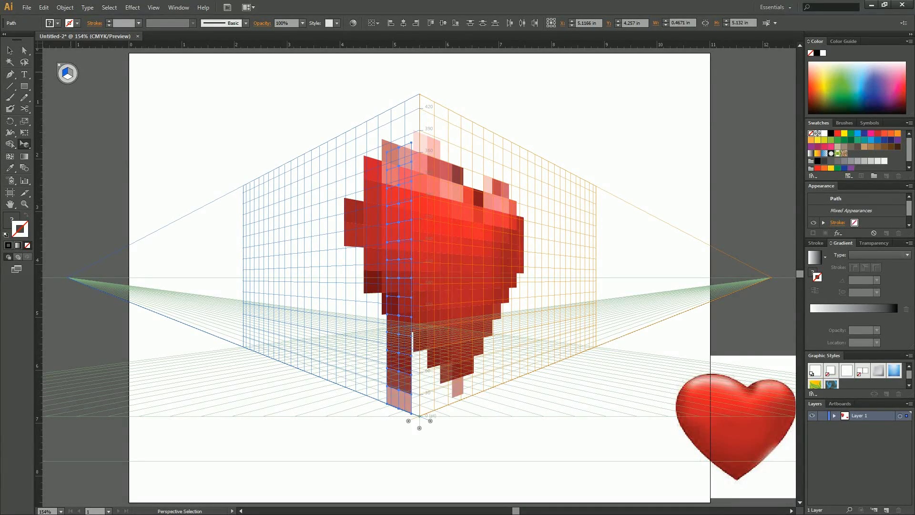
- Make the right grid plane active and shift the heart away from the strip along that plane
{"action": "left_click", "coordinate": [70, 73]}
{"action": "left_click_drag", "start_coordinate": [394, 231], "coordinate": [435, 234]}
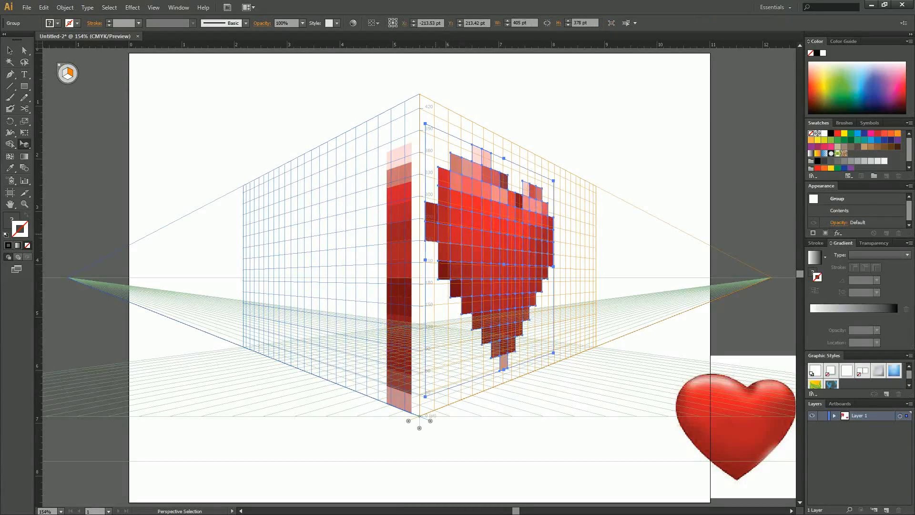
- Bring the whole strip into perspective on the active right grid plane, just left of the grid's center line
{"action": "left_click_drag", "start_coordinate": [369, 135], "coordinate": [417, 421]}
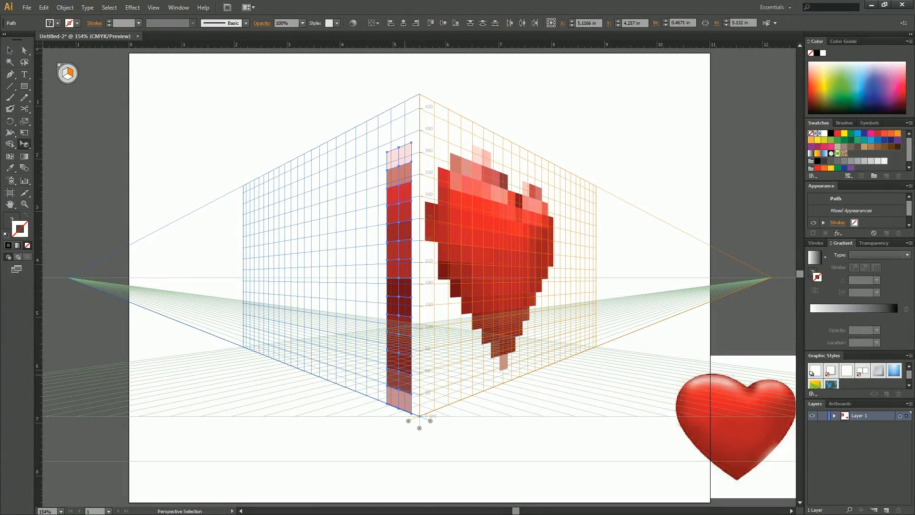
{"action": "mouse_move", "coordinate": [399, 276]}
{"action": "left_mouse_down"}
{"action": "mouse_move", "coordinate": [267, 277]}
{"action": "mouse_move", "coordinate": [634, 286]}
{"action": "mouse_move", "coordinate": [352, 286]}
{"action": "mouse_move", "coordinate": [384, 286]}
{"action": "left_mouse_up"}
{"action": "left_click_drag", "start_coordinate": [390, 366], "coordinate": [397, 372]}
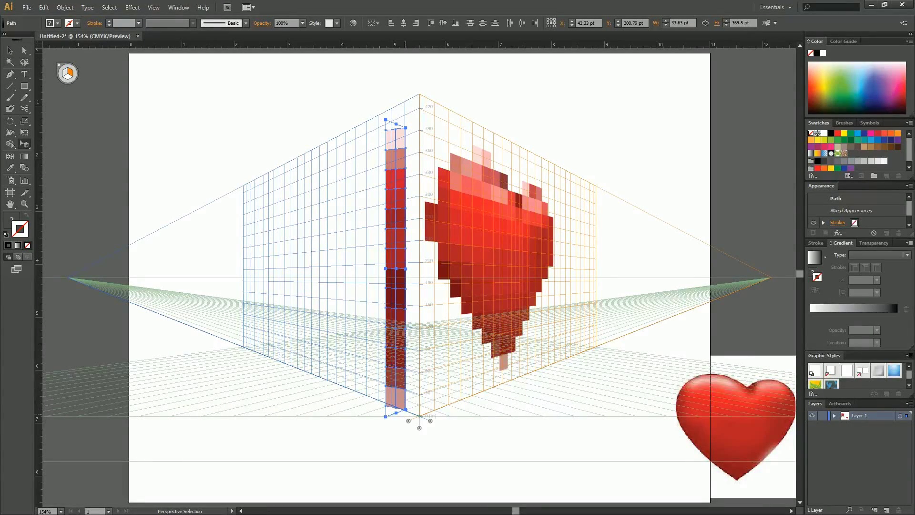
- Move the strip's two lowest square pairs onto the left sides of the heart's bottom tip and the row above it
{"action": "left_click_drag", "start_coordinate": [415, 427], "coordinate": [382, 397]}
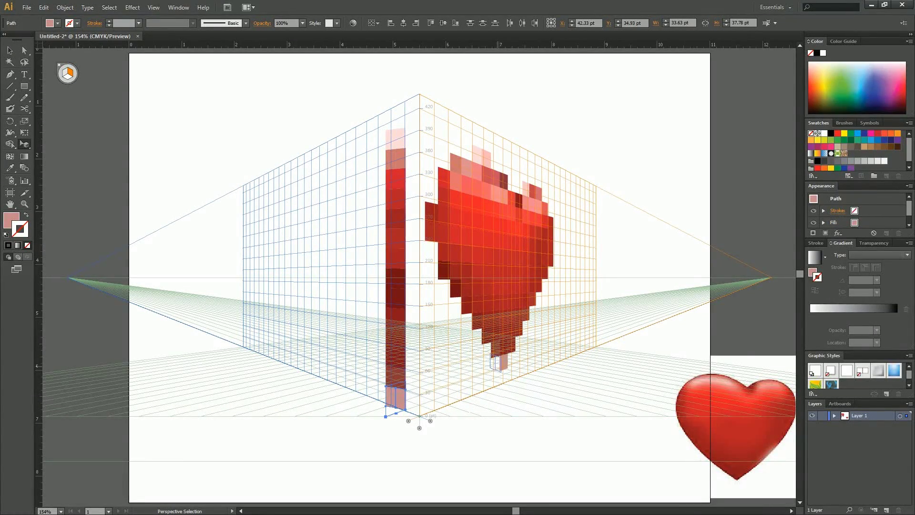
{"action": "left_click", "coordinate": [496, 364]}
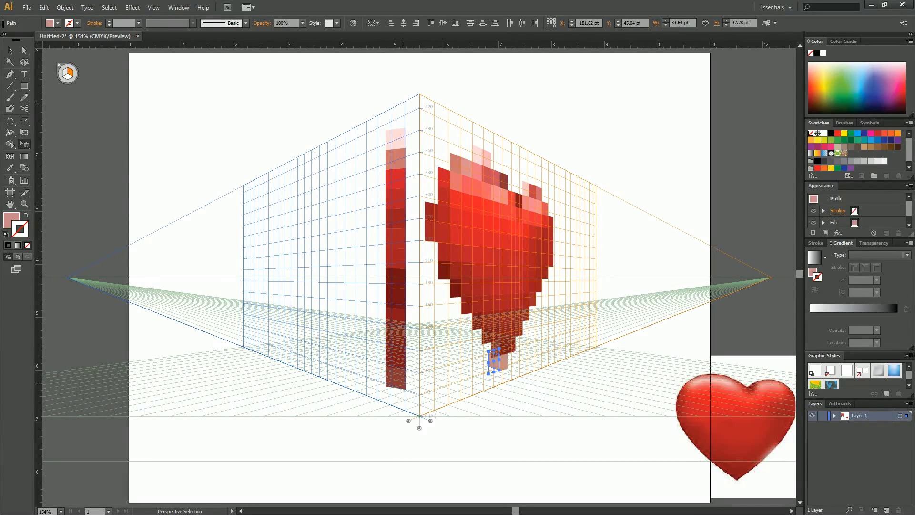
{"action": "left_click", "coordinate": [395, 379]}
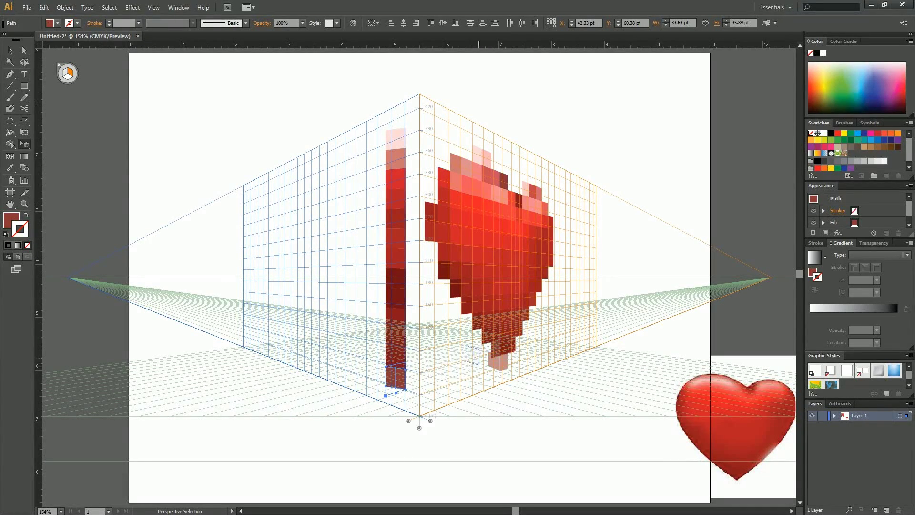
{"action": "left_click_drag", "start_coordinate": [473, 355], "coordinate": [486, 348]}
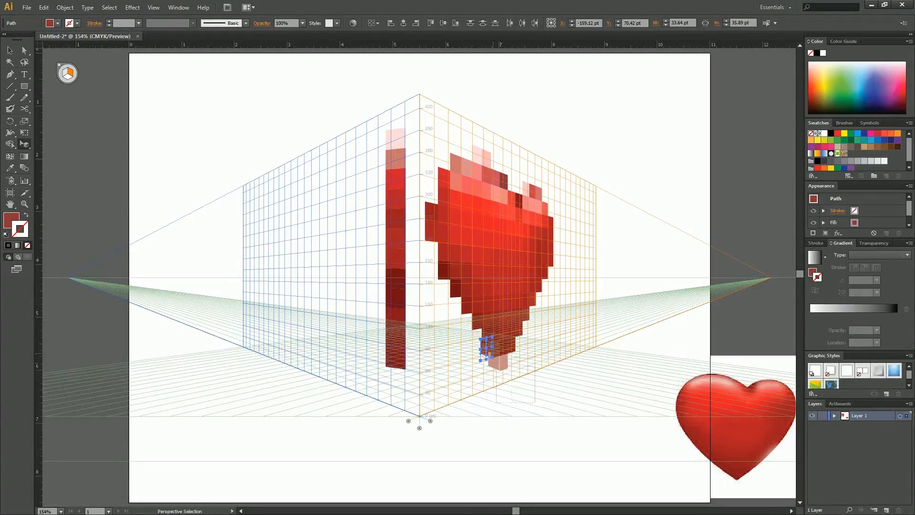
- Select the heart together with its attached side squares and move them slightly toward the strip
{"action": "left_click_drag", "start_coordinate": [545, 366], "coordinate": [480, 346]}
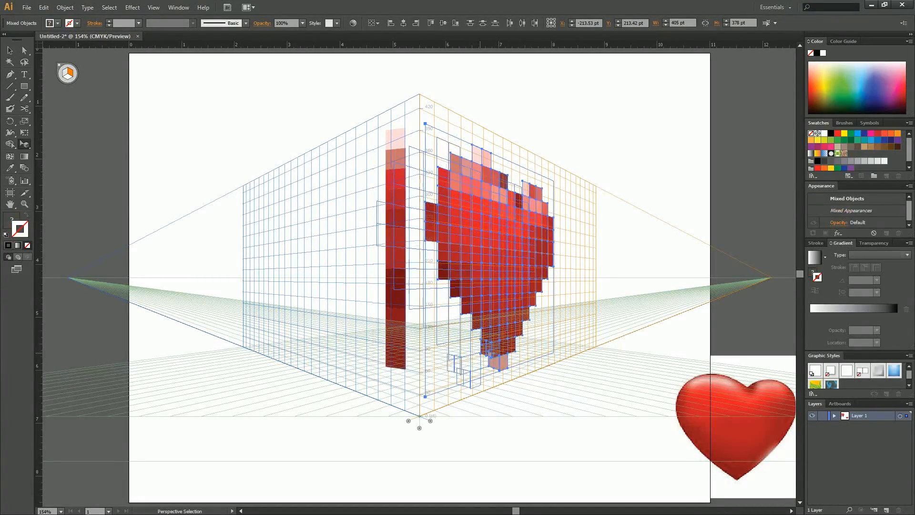
{"action": "left_click_drag", "start_coordinate": [480, 353], "coordinate": [501, 344]}
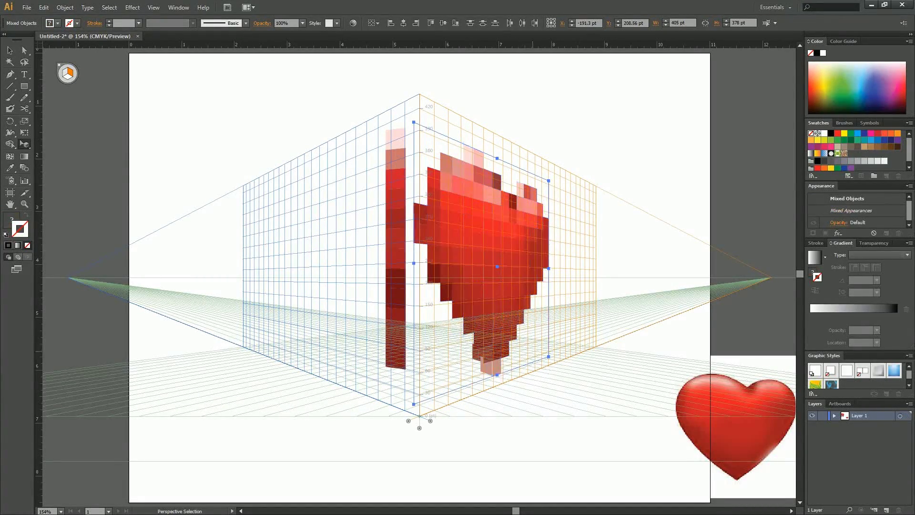
- Nudge the side square pair at the heart's bottom tip so it sits flush against the tip's left edge
{"action": "left_click", "coordinate": [533, 351]}
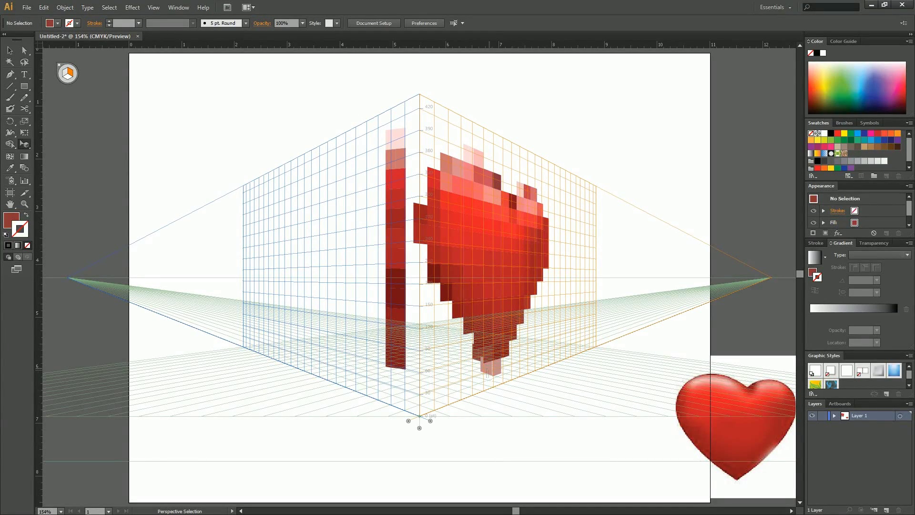
{"action": "left_click", "coordinate": [487, 364]}
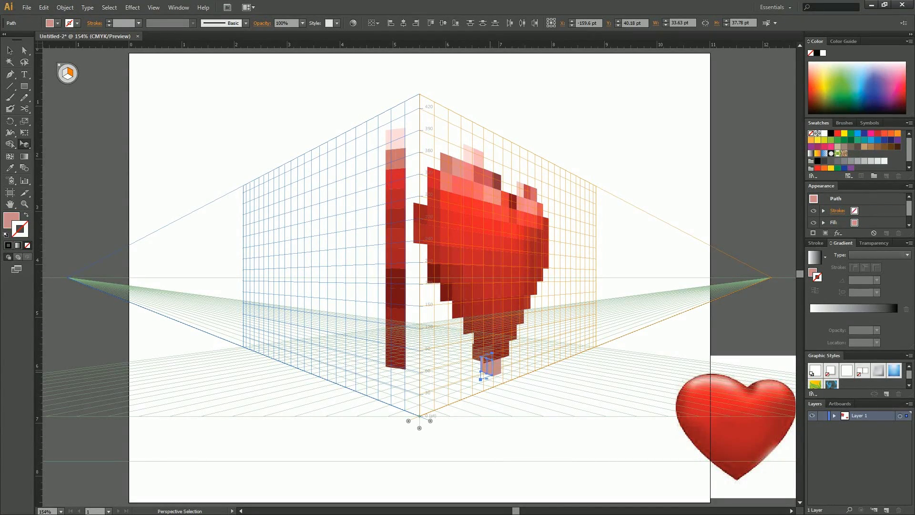
{"action": "key", "text": "ctrl+shift+a"}
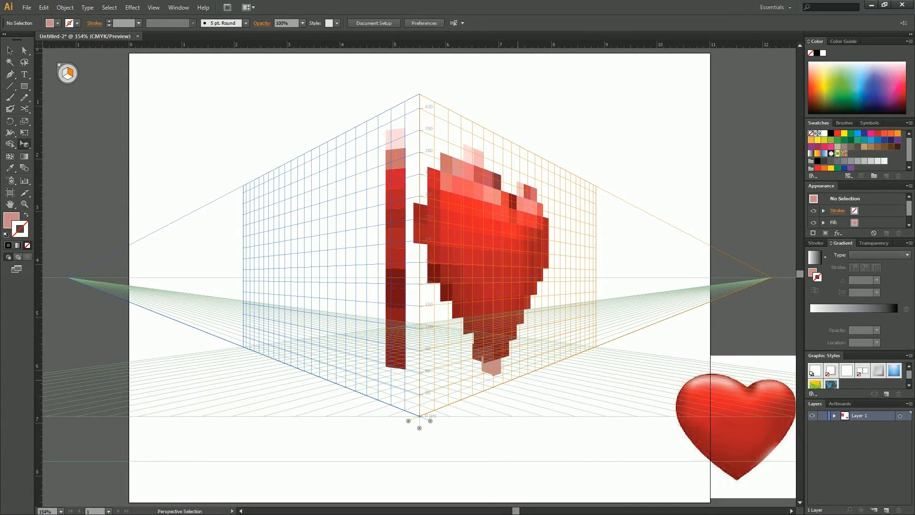
{"action": "left_click", "coordinate": [485, 370]}
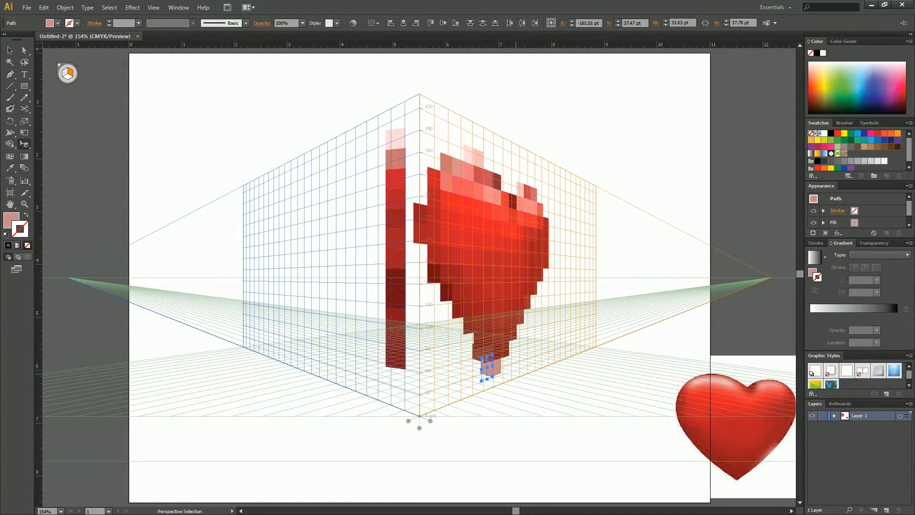
{"action": "left_click", "coordinate": [516, 375]}
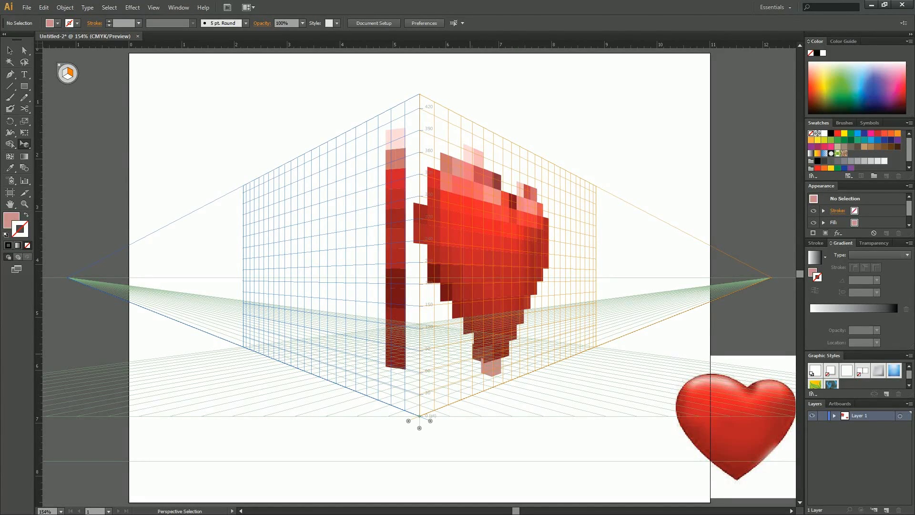
- Fine-tune the position of the side square pair on the row above the tip so it meets the heart's left edge
{"action": "left_click", "coordinate": [481, 352]}
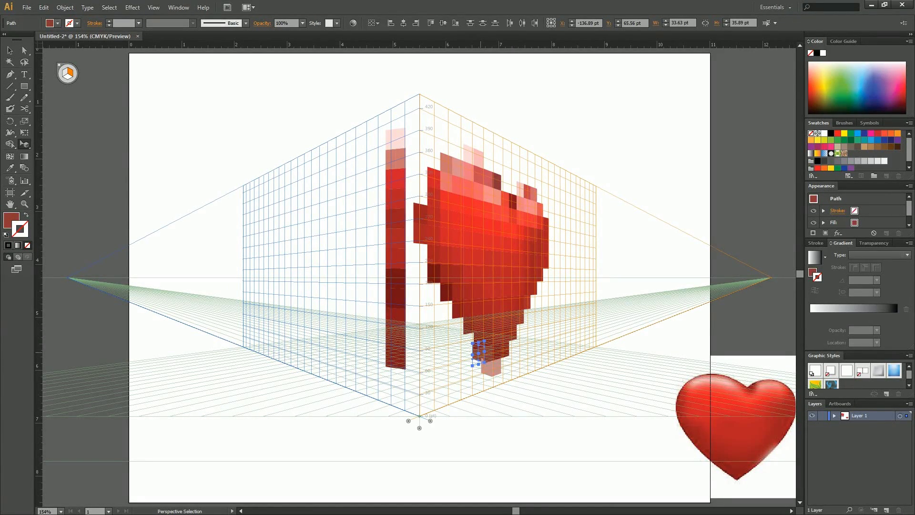
{"action": "left_click_drag", "start_coordinate": [481, 352], "coordinate": [480, 352]}
{"action": "left_click", "coordinate": [522, 352]}
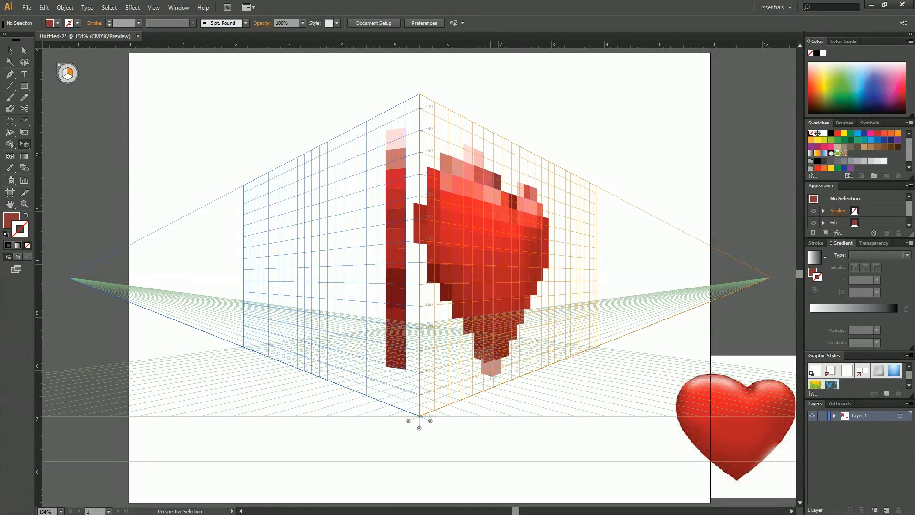
{"action": "left_click", "coordinate": [491, 370]}
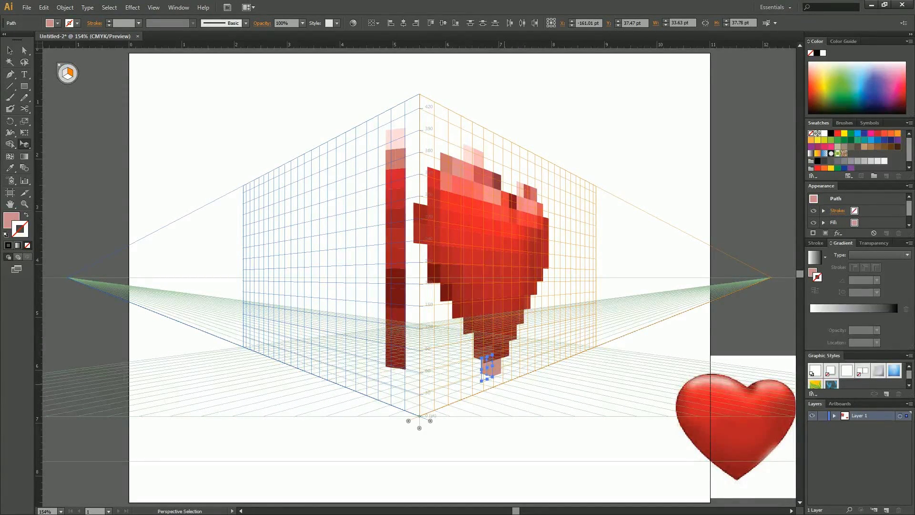
{"action": "key", "text": "ctrl"}
{"action": "key", "text": "shift"}
{"action": "key", "text": "shift+v"}
{"action": "left_click", "coordinate": [470, 382]}
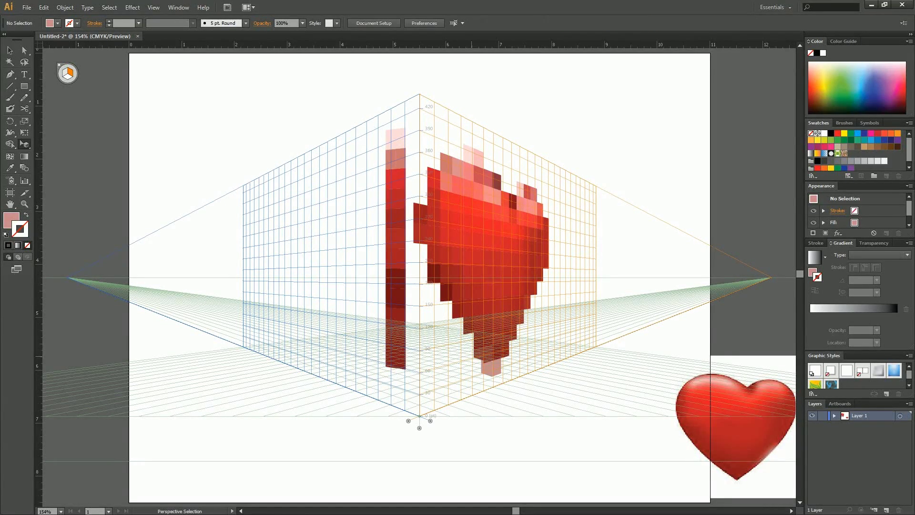
{"action": "left_click", "coordinate": [478, 353]}
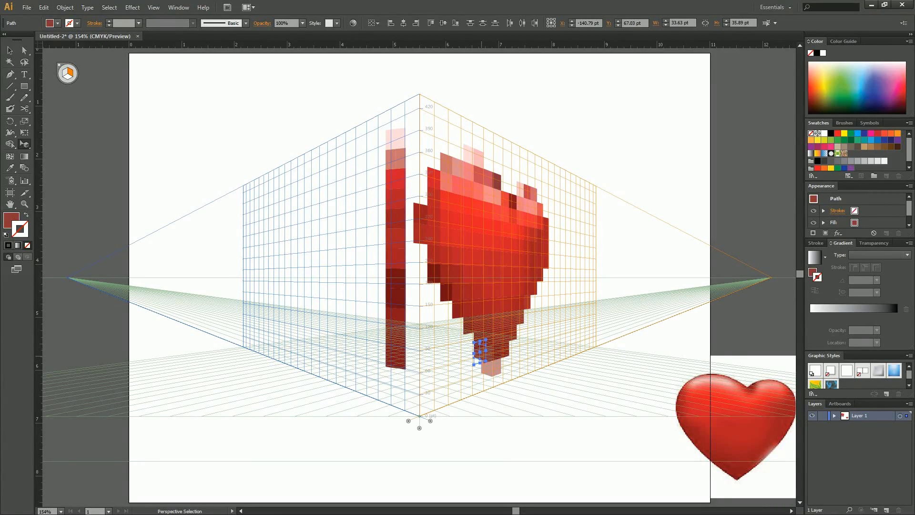
{"action": "left_click_drag", "start_coordinate": [481, 356], "coordinate": [482, 357]}
{"action": "key", "text": "ctrl+shift+a"}
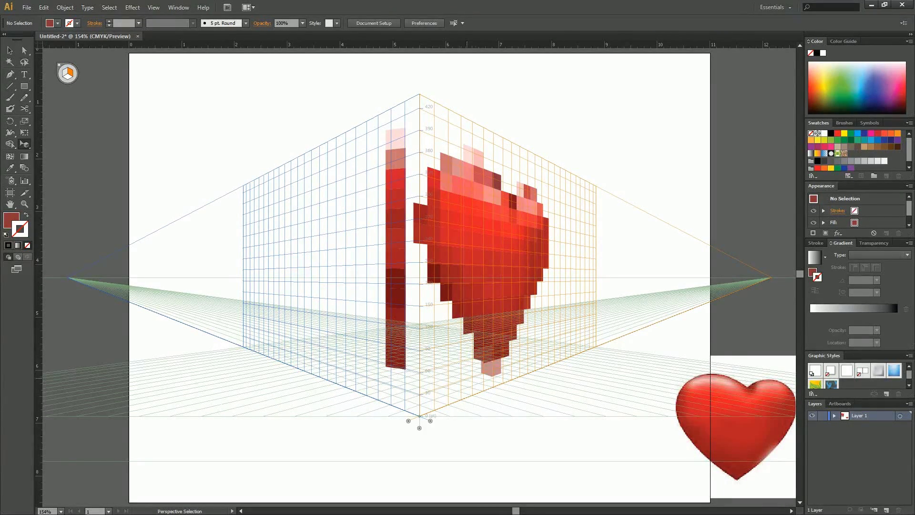
{"action": "left_click", "coordinate": [479, 374]}
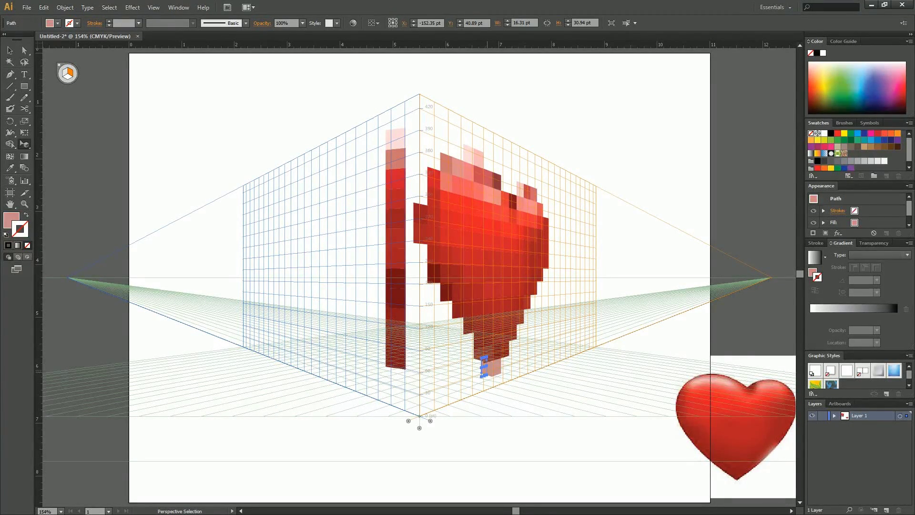
{"action": "left_click", "coordinate": [491, 370], "text": "shift"}
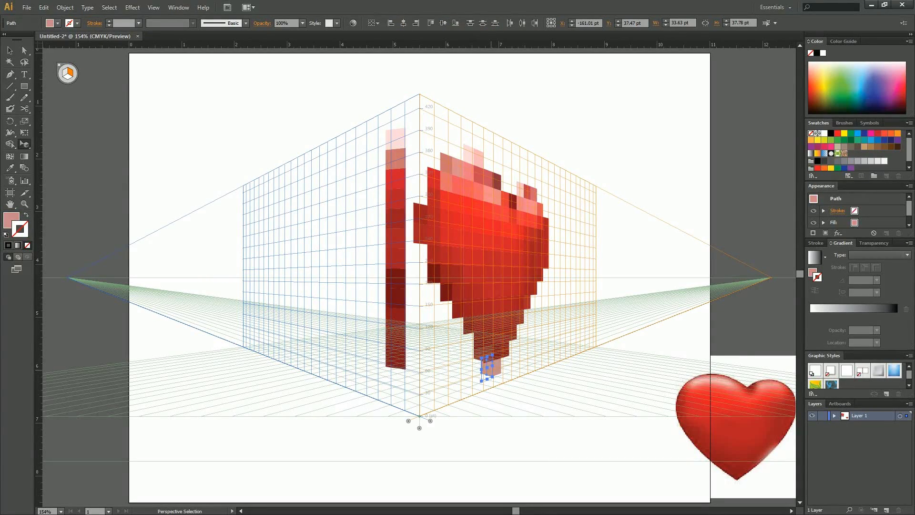
{"action": "key", "text": "ctrl+shift+a"}
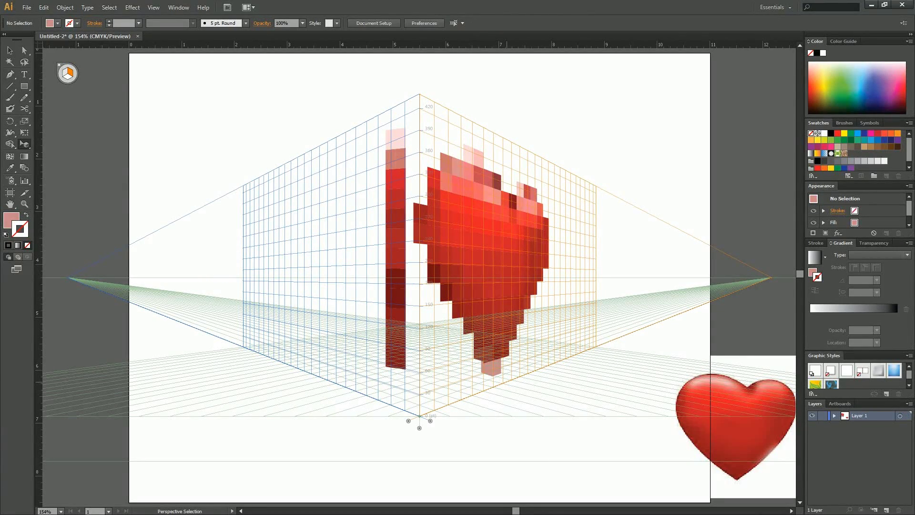
- Move the strip's two lowest remaining square pairs onto the left sides of the heart's third and fourth rows from the bottom
{"action": "left_click", "coordinate": [395, 361]}
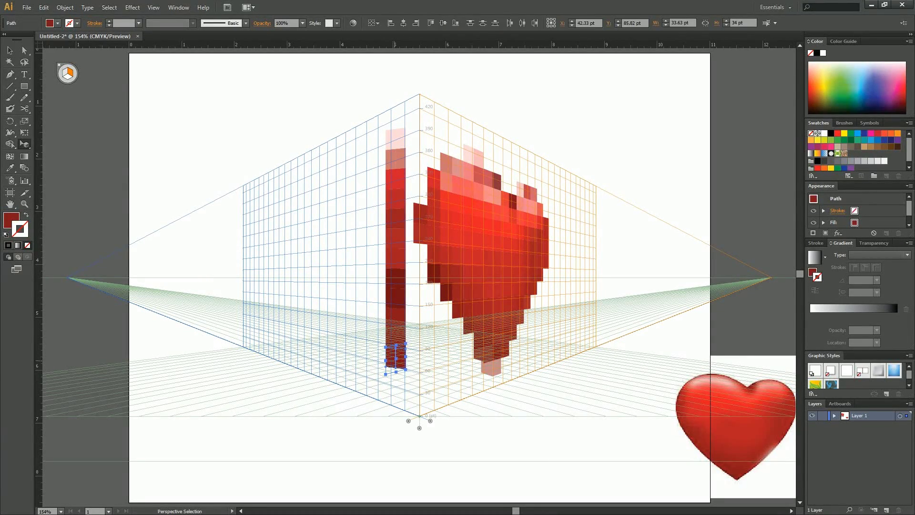
{"action": "left_click_drag", "start_coordinate": [396, 358], "coordinate": [468, 337]}
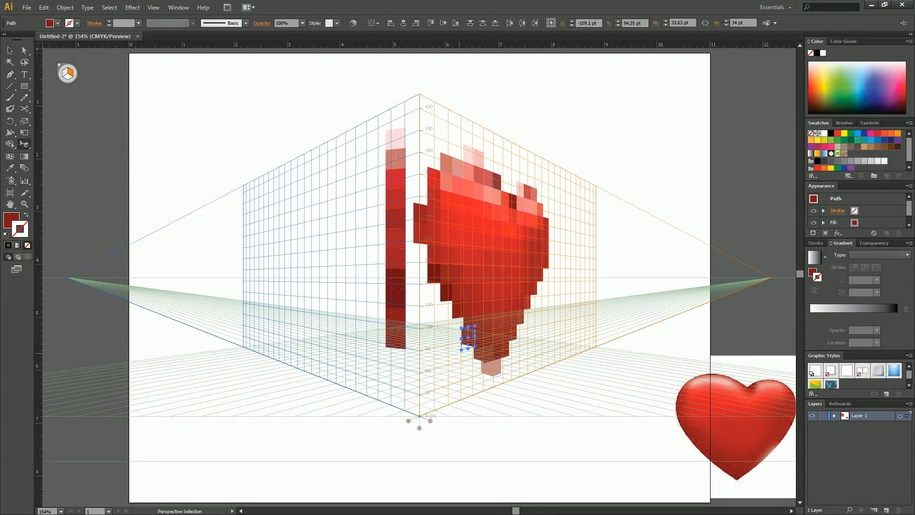
{"action": "left_click", "coordinate": [448, 356]}
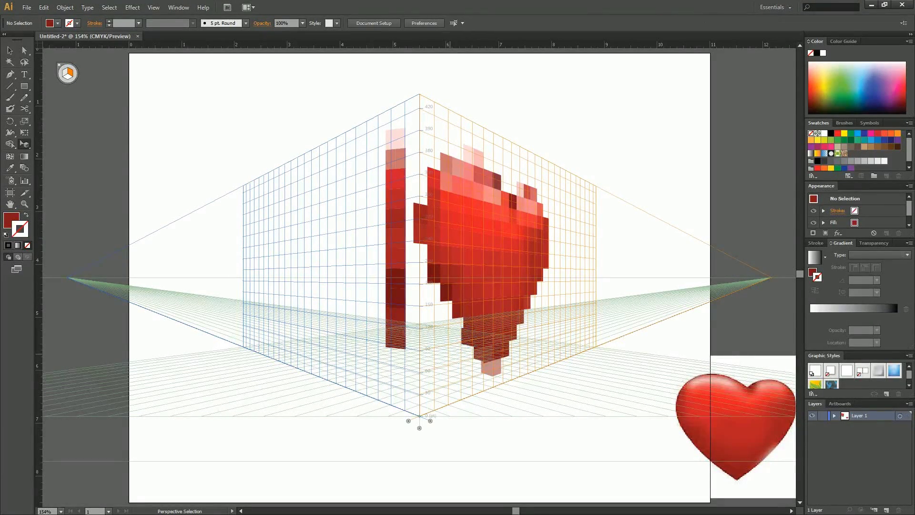
{"action": "left_click_drag", "start_coordinate": [395, 340], "coordinate": [458, 321]}
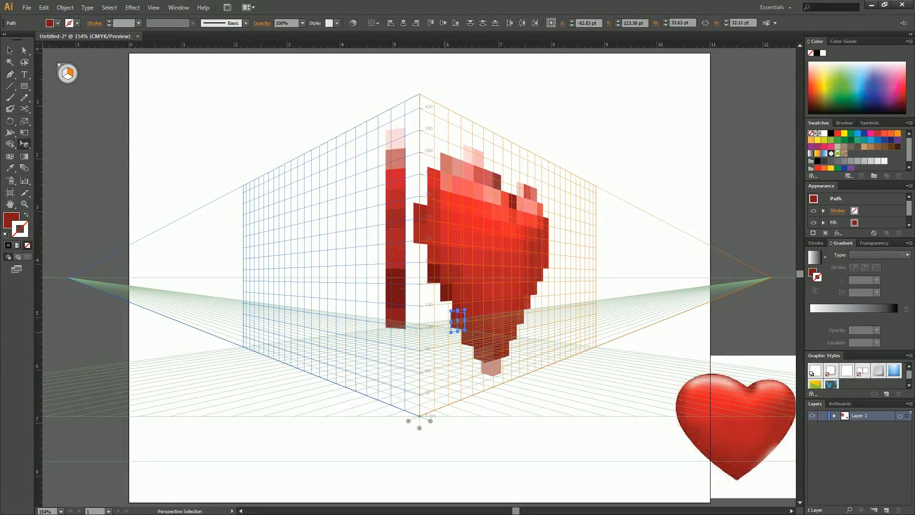
- Place the strip's next two square pairs on the left sides of the fifth and sixth rows from the bottom and align them flush
{"action": "left_click_drag", "start_coordinate": [399, 325], "coordinate": [433, 289]}
{"action": "left_click", "coordinate": [405, 311]}
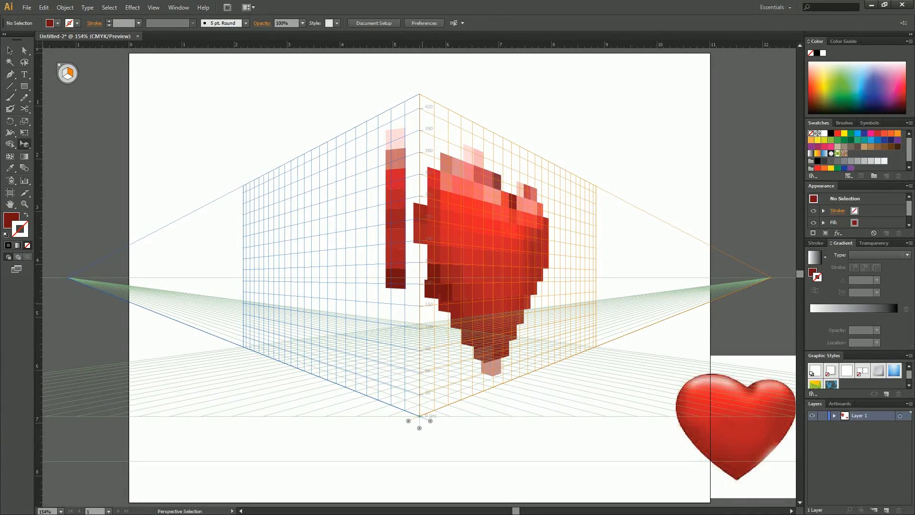
{"action": "left_click", "coordinate": [435, 295]}
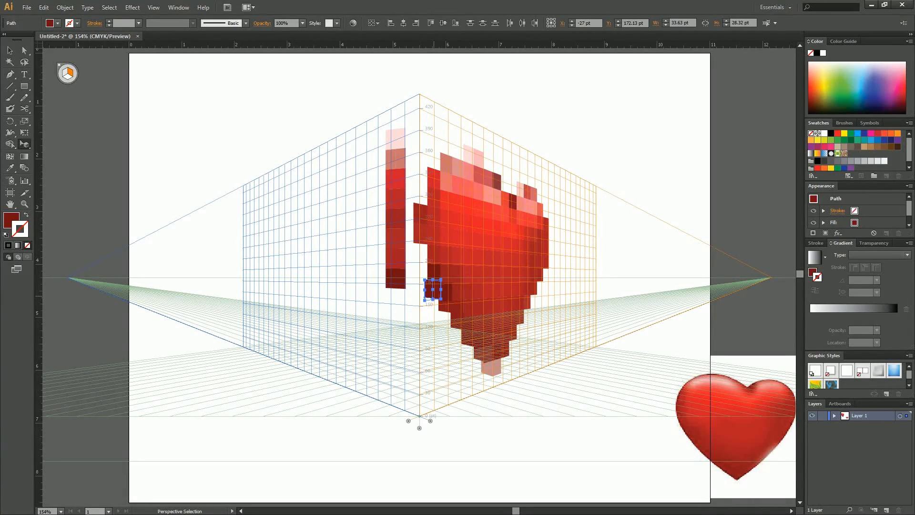
{"action": "left_click_drag", "start_coordinate": [432, 289], "coordinate": [446, 308]}
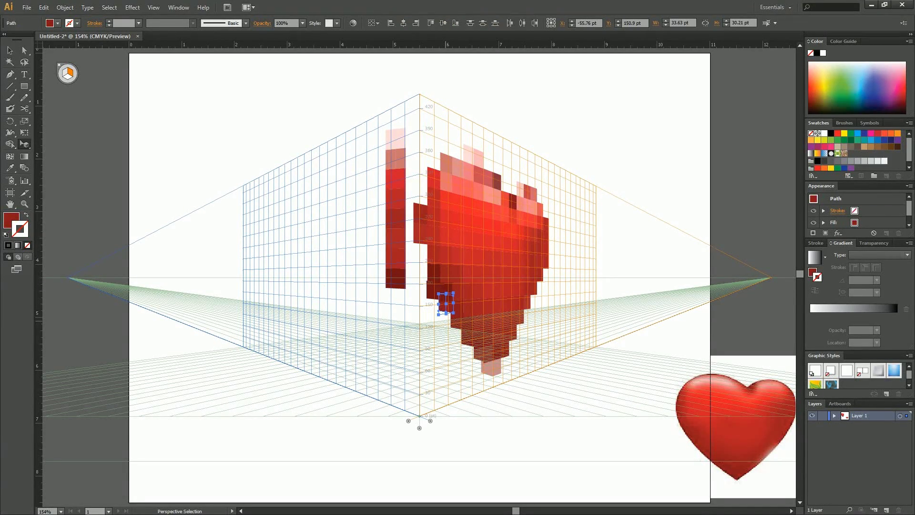
{"action": "left_click", "coordinate": [420, 340]}
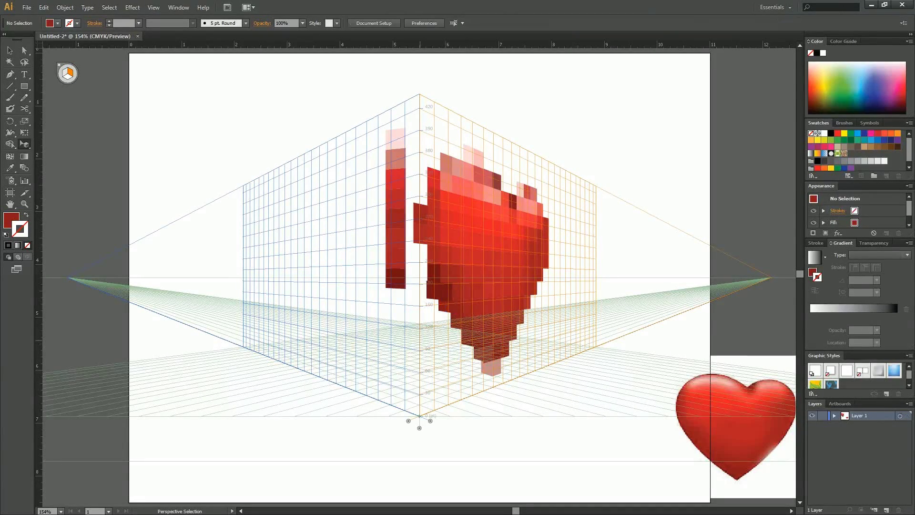
{"action": "mouse_move", "coordinate": [413, 304]}
{"action": "left_mouse_down"}
{"action": "mouse_move", "coordinate": [440, 292]}
{"action": "mouse_move", "coordinate": [426, 299]}
{"action": "left_mouse_up"}
{"action": "left_click", "coordinate": [434, 292]}
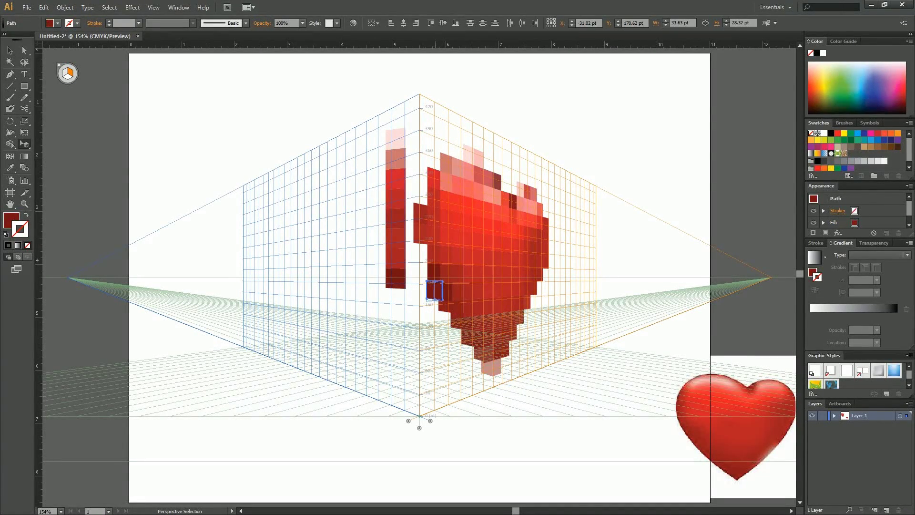
{"action": "key", "text": "ctrl+shift+a"}
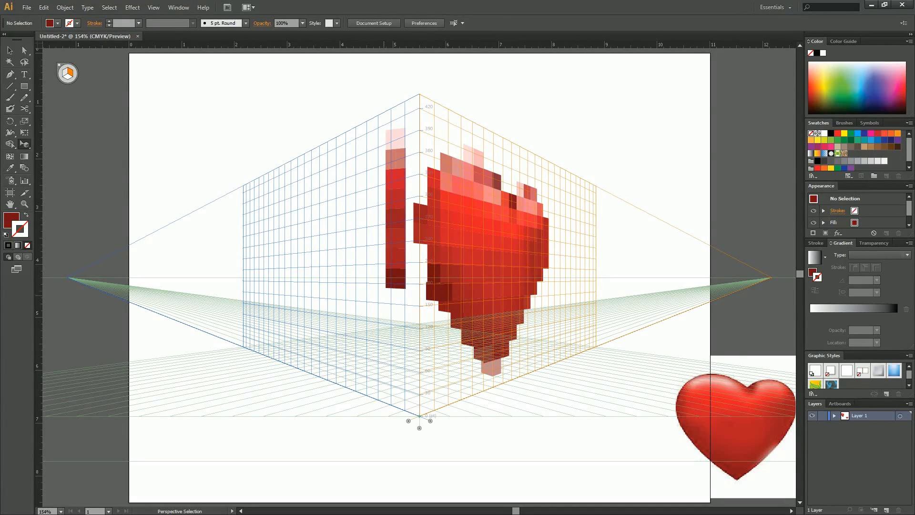
- Move the strip's next three square pairs onto the left sides of the heart's seventh, eighth and ninth rows from the bottom
{"action": "left_click", "coordinate": [400, 284]}
{"action": "left_click_drag", "start_coordinate": [400, 284], "coordinate": [418, 272]}
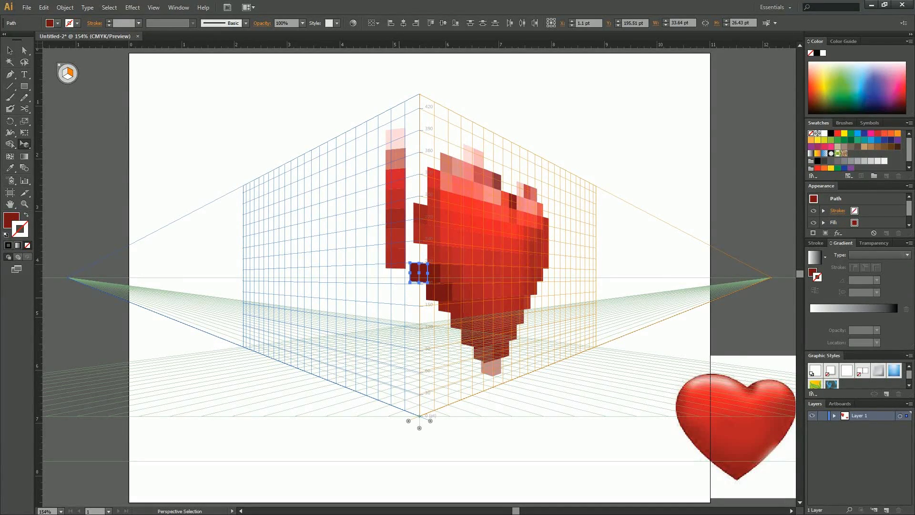
{"action": "key", "text": "ctrl+shift+a"}
{"action": "left_click", "coordinate": [396, 258]}
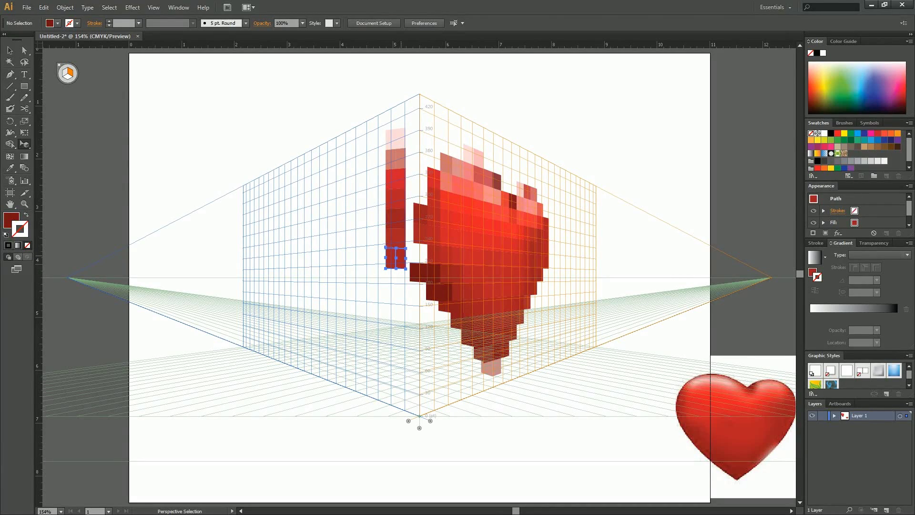
{"action": "left_click_drag", "start_coordinate": [396, 258], "coordinate": [406, 227]}
{"action": "key", "text": "ctrl+shift+a"}
{"action": "key", "text": "ctrl+shift+a"}
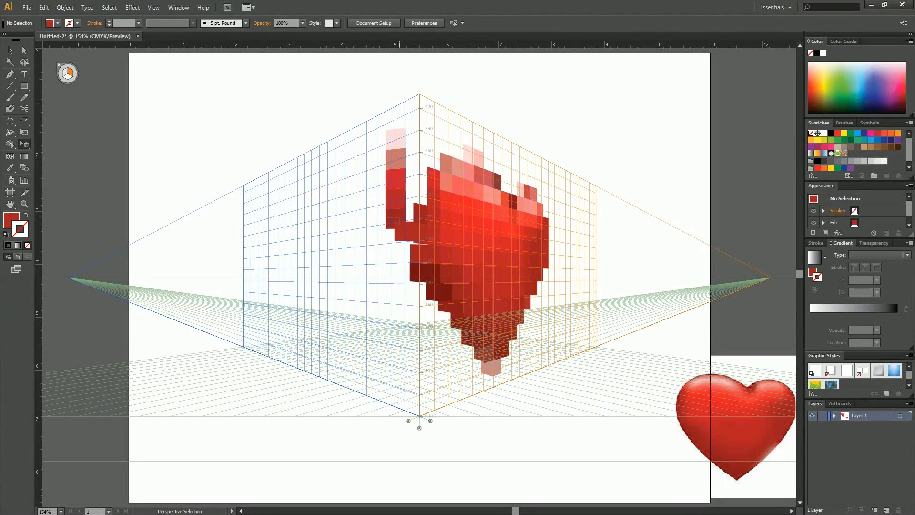
- Move the strip's next two square pairs onto the left sides of the heart's tenth and eleventh rows from the bottom
{"action": "left_click", "coordinate": [390, 220]}
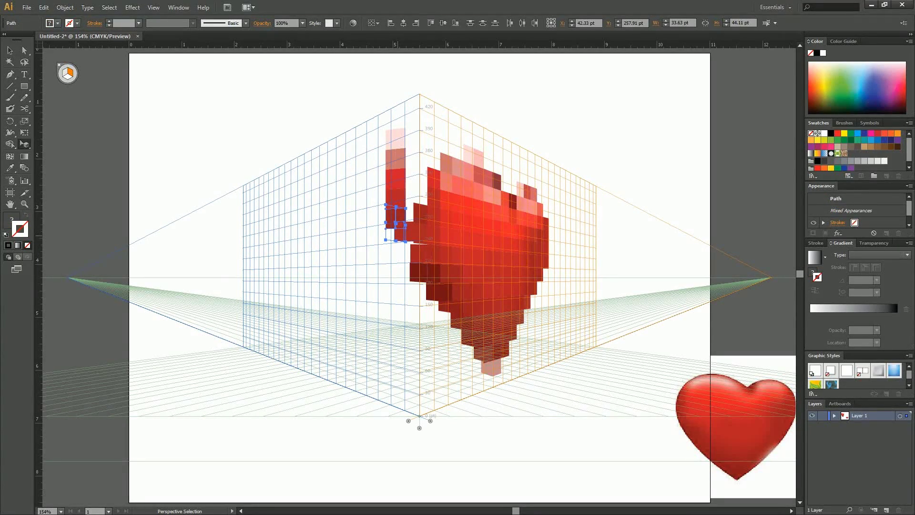
{"action": "left_click", "coordinate": [397, 235], "text": "shift"}
{"action": "left_click_drag", "start_coordinate": [390, 220], "coordinate": [411, 194]}
{"action": "key", "text": "ctrl+shift+a"}
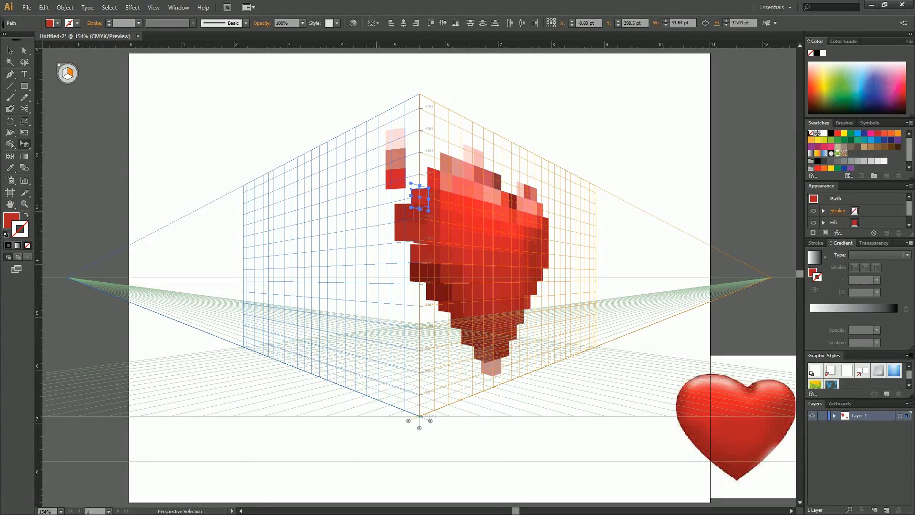
{"action": "key", "text": "ctrl+shift+a"}
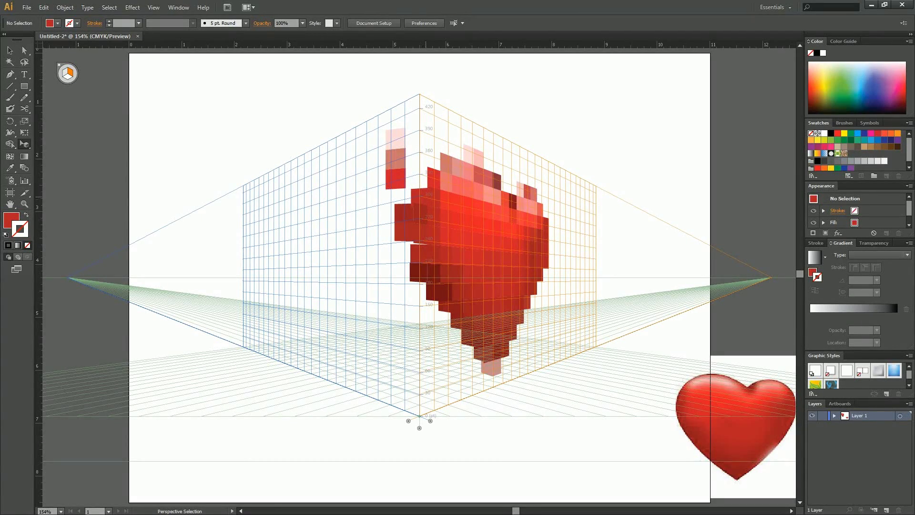
{"action": "left_click", "coordinate": [419, 197]}
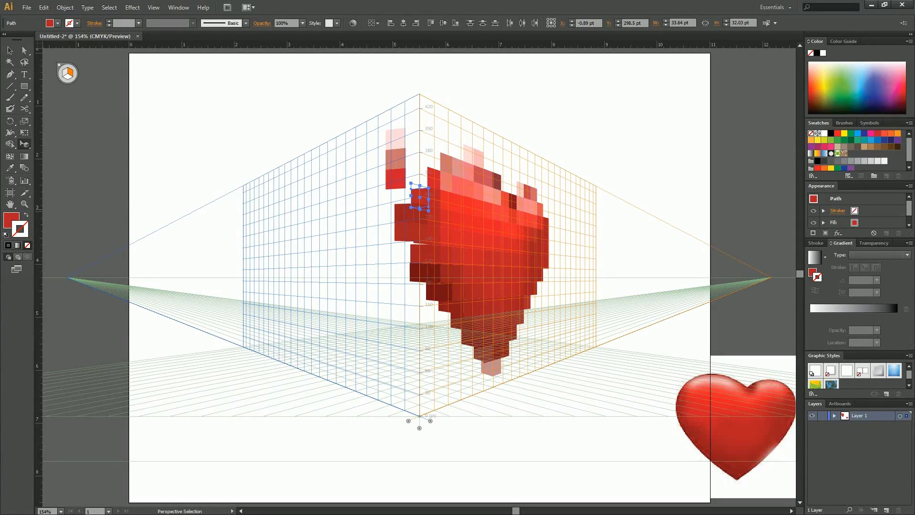
{"action": "key", "text": "ctrl+shift+a"}
- Attach the strip's bright red and brownish-pink square pairs to the left sides of the heart's twelfth and thirteenth rows from the bottom
{"action": "left_click_drag", "start_coordinate": [392, 189], "coordinate": [419, 179]}
{"action": "key", "text": "ctrl+shift+a"}
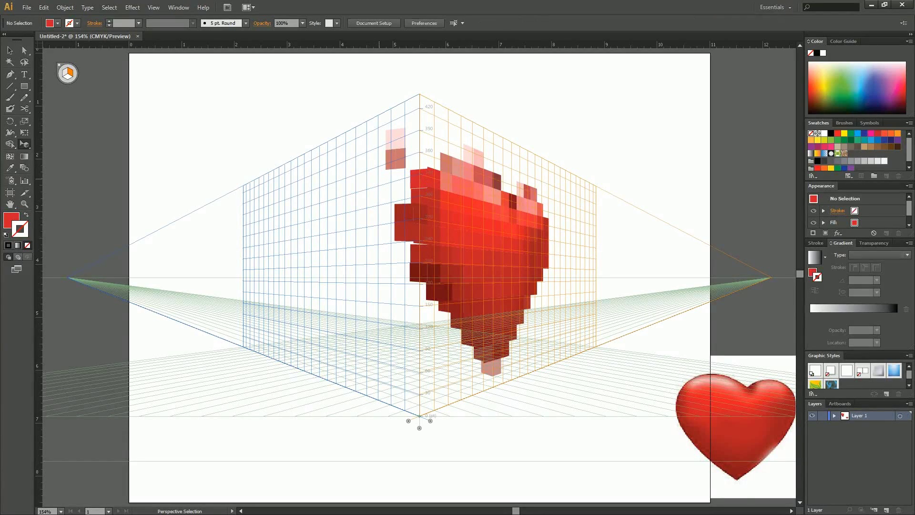
{"action": "left_click_drag", "start_coordinate": [380, 175], "coordinate": [433, 162]}
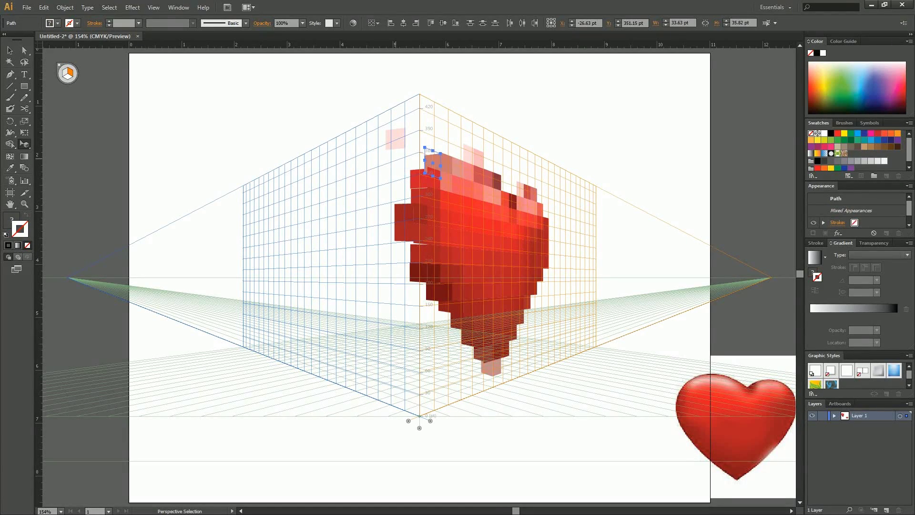
- Move the strip's last pale pink square pair onto the inner left side of the top of the heart's right lobe
{"action": "key", "text": "ctrl+shift+a"}
{"action": "left_click", "coordinate": [398, 139]}
{"action": "left_click", "coordinate": [391, 141], "text": "shift"}
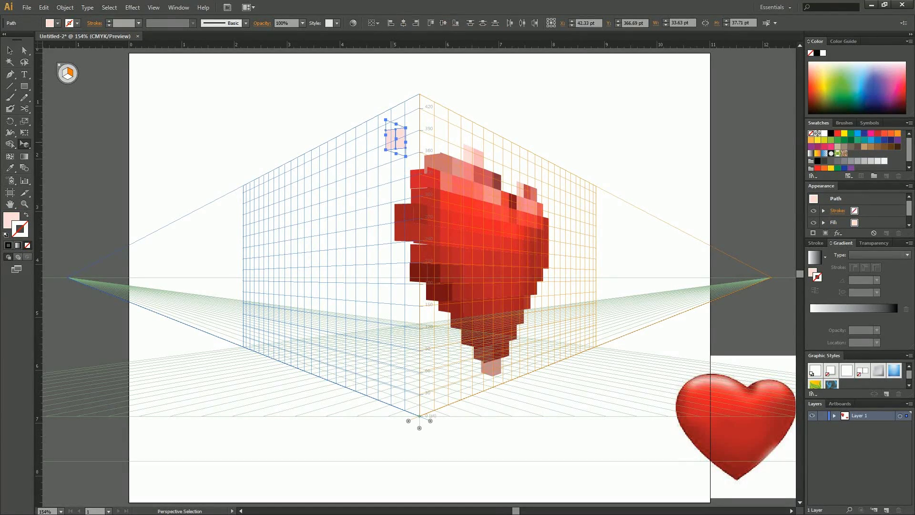
{"action": "left_click_drag", "start_coordinate": [391, 142], "coordinate": [512, 189]}
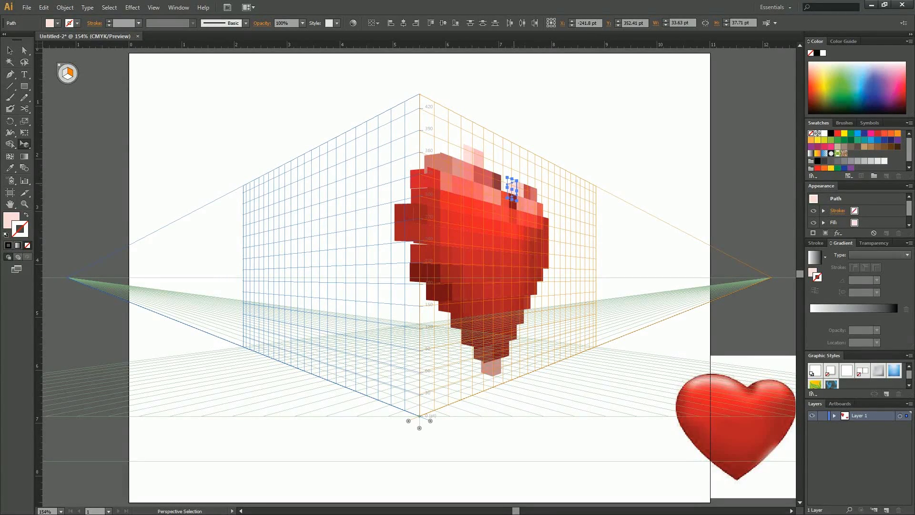
- Copy the pale pink square pair onto the left side of the left lobe's top row and realign the bright red side pair
{"action": "left_click_drag", "start_coordinate": [512, 189], "coordinate": [456, 155]}
{"action": "left_click", "coordinate": [380, 140]}
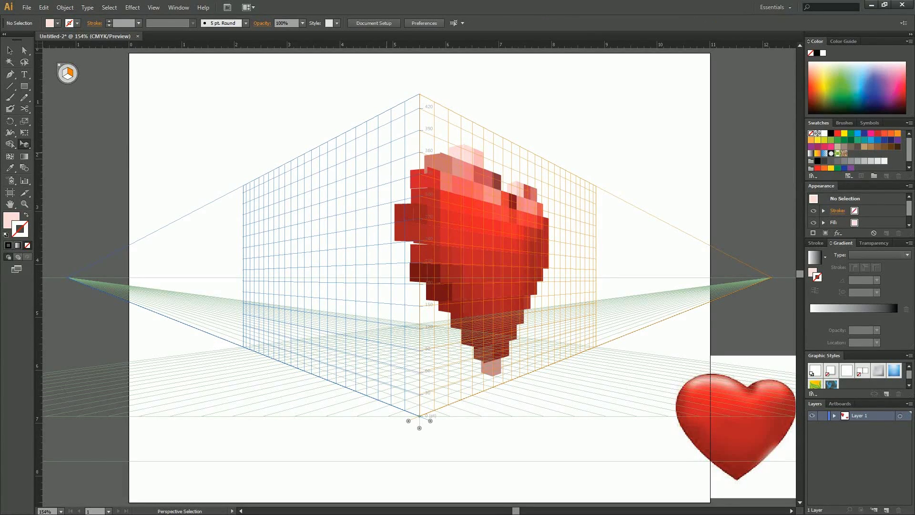
{"action": "left_click_drag", "start_coordinate": [417, 159], "coordinate": [434, 163]}
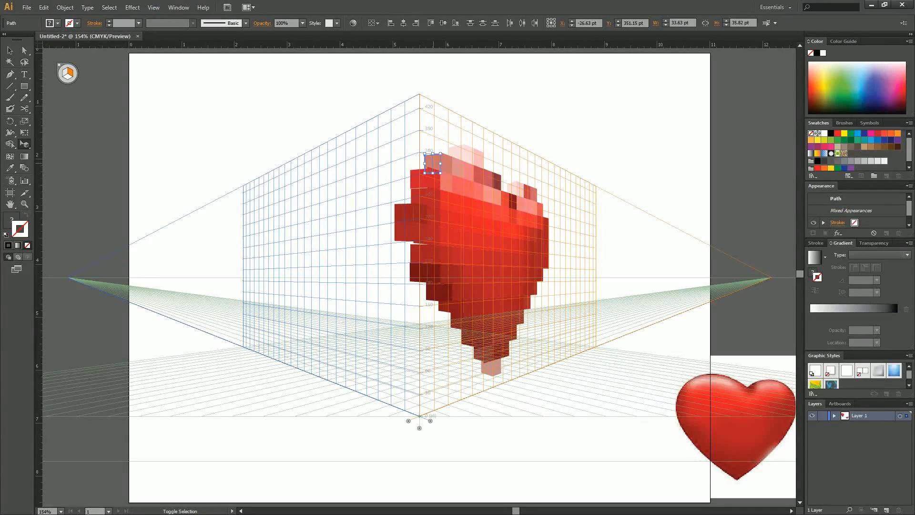
{"action": "key", "text": "ctrl+shift+a"}
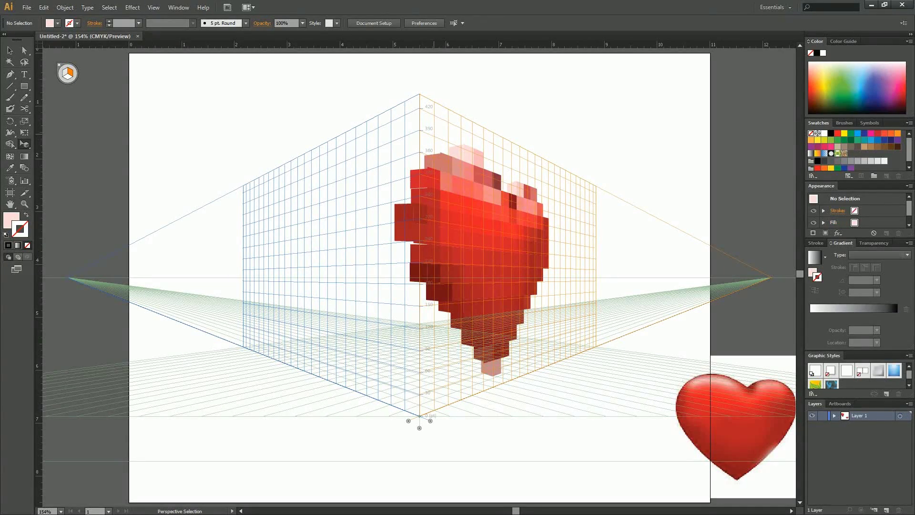
{"action": "left_click", "coordinate": [413, 180]}
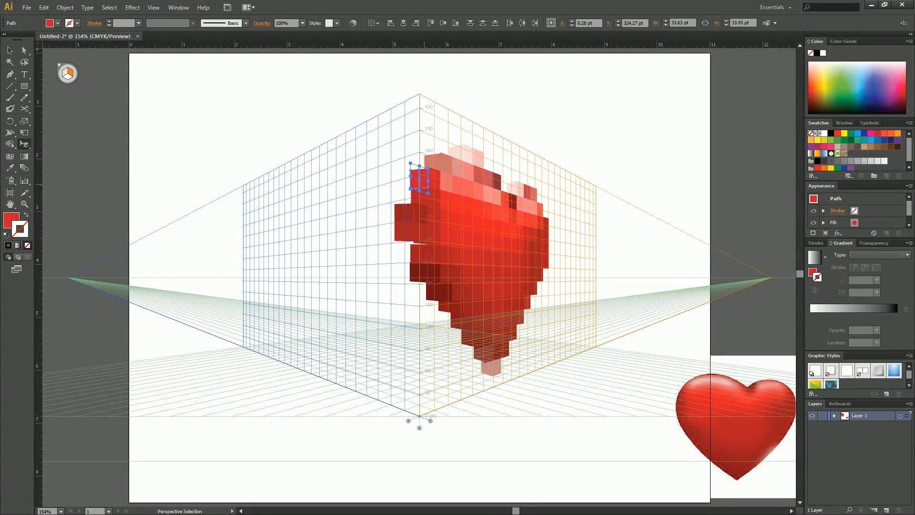
{"action": "left_click_drag", "start_coordinate": [424, 184], "coordinate": [424, 186]}
{"action": "left_click", "coordinate": [389, 153]}
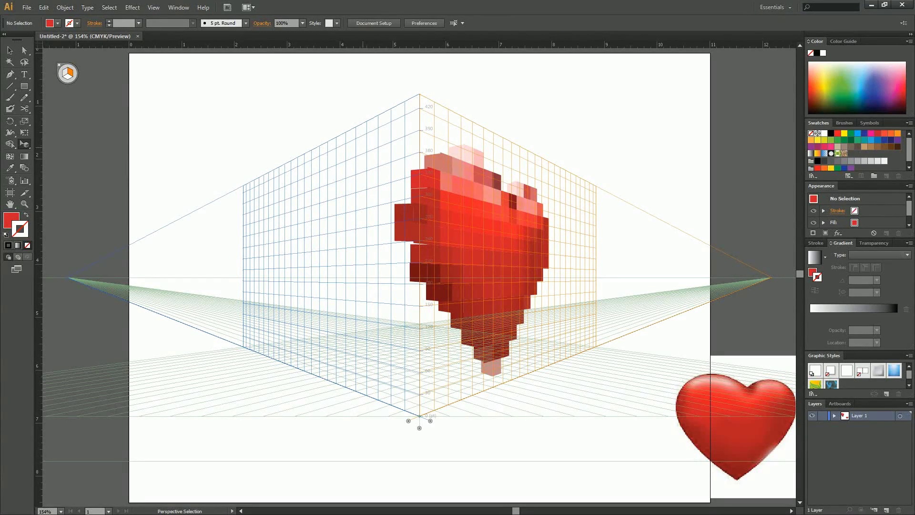
- Move the whole heart along the right perspective plane until its bottom tip sits at the grid's front vertical edge
{"action": "left_click_drag", "start_coordinate": [373, 123], "coordinate": [579, 412]}
{"action": "left_click_drag", "start_coordinate": [504, 295], "coordinate": [420, 295]}
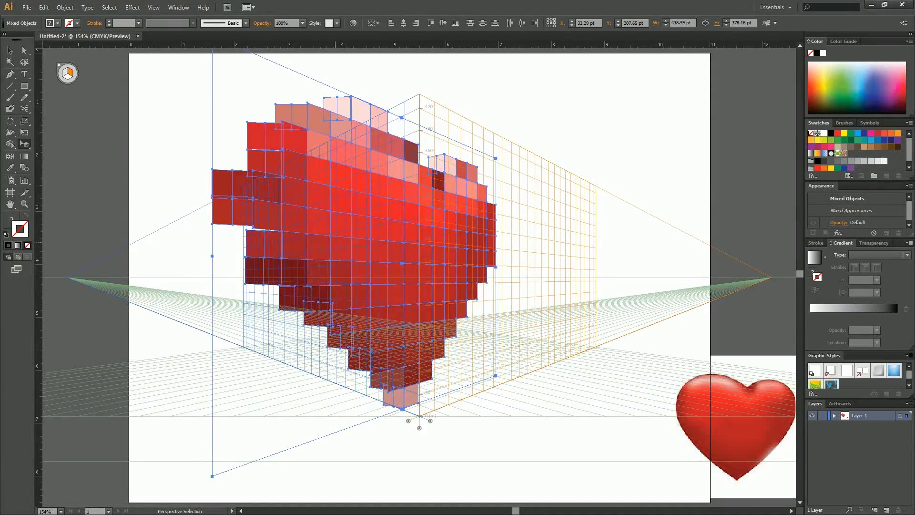
{"action": "left_click", "coordinate": [172, 174]}
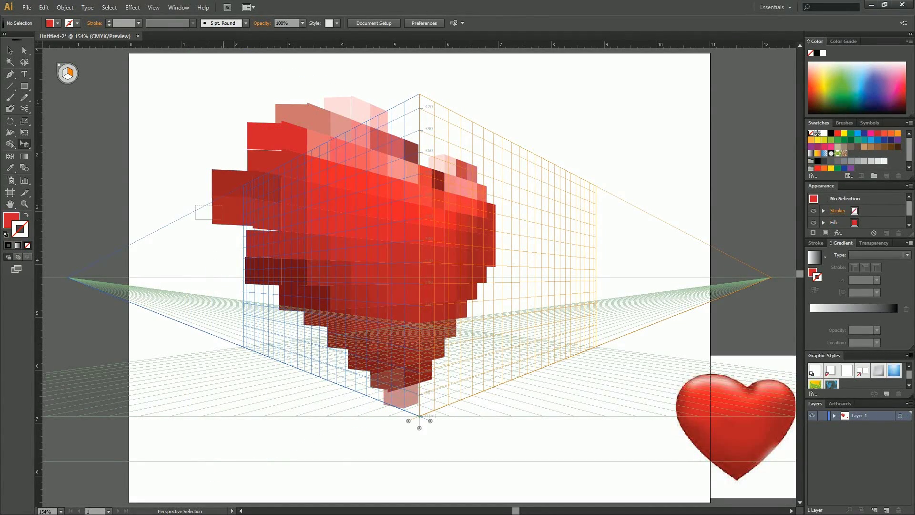
- Align the side pairs of the heart's ninth and twelfth rows from the bottom flush with their rows
{"action": "left_click", "coordinate": [222, 210]}
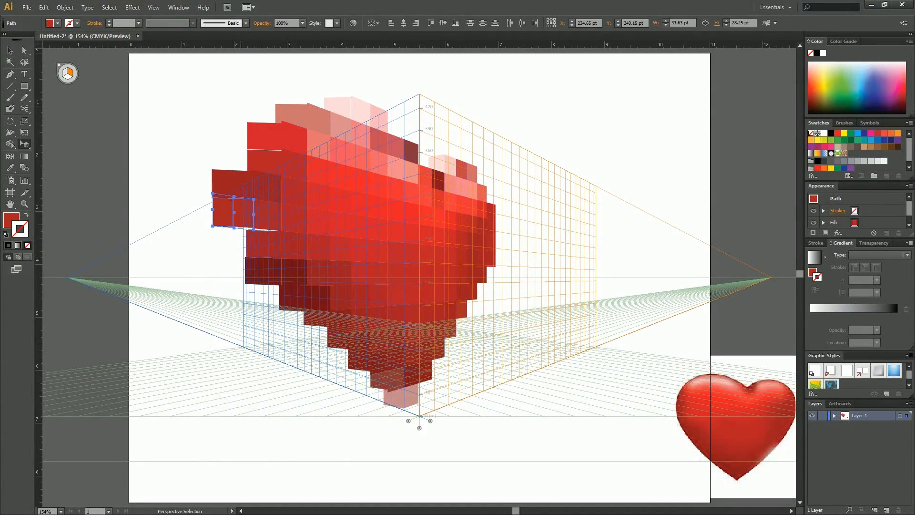
{"action": "key", "text": "ctrl+shift+a"}
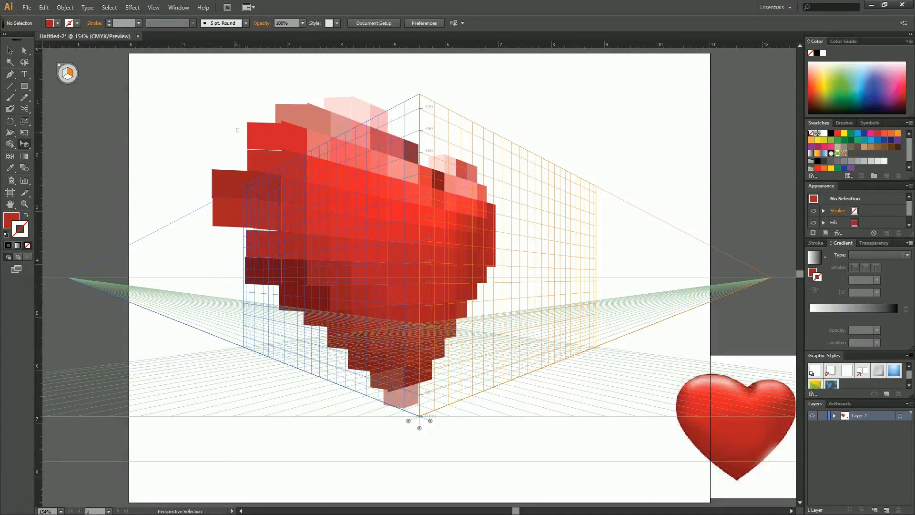
{"action": "left_click", "coordinate": [246, 142]}
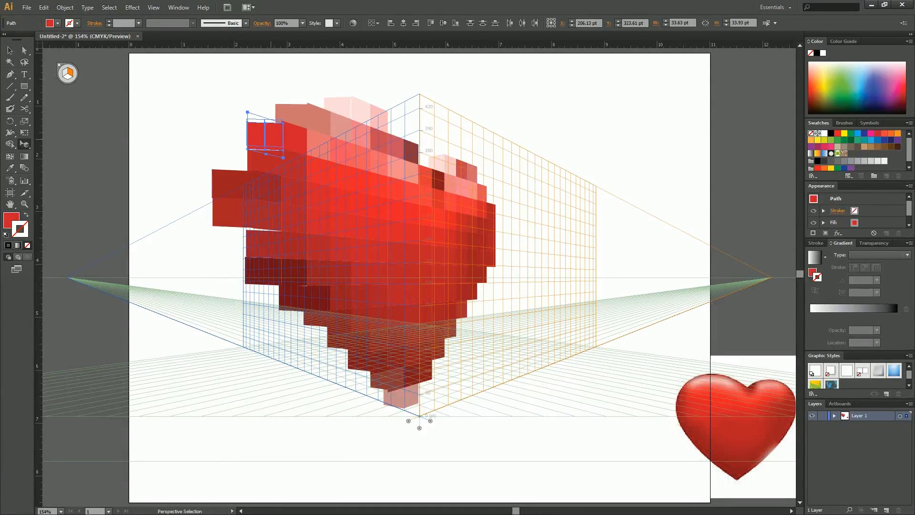
{"action": "left_click_drag", "start_coordinate": [271, 139], "coordinate": [272, 143]}
{"action": "left_click_drag", "start_coordinate": [283, 123], "coordinate": [286, 122]}
{"action": "key", "text": "ctrl+shift+a"}
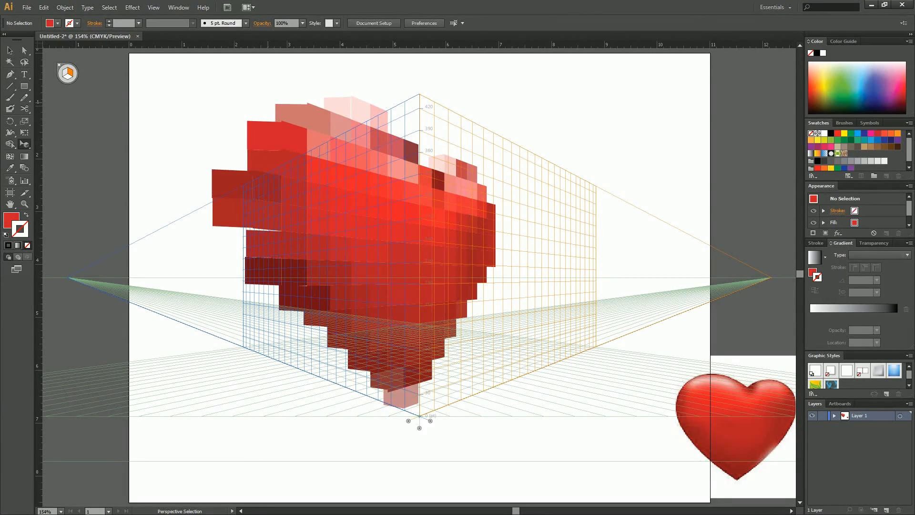
- Nudge the brownish-pink and pale pink side pairs at the top of the left lobe against their rows
{"action": "left_click_drag", "start_coordinate": [297, 113], "coordinate": [345, 104]}
{"action": "left_click", "coordinate": [322, 94]}
{"action": "left_click", "coordinate": [367, 84]}
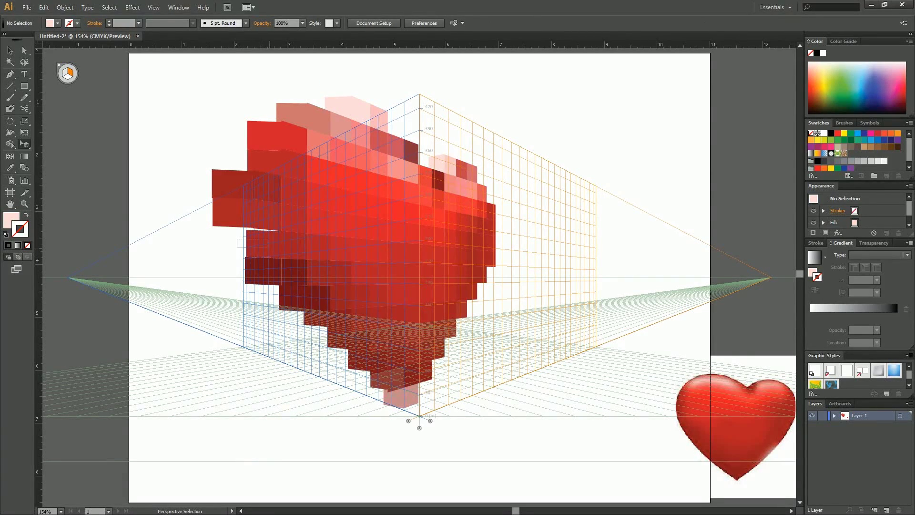
- Line up the dark red side pairs of the heart's eighth and seventh rows from the bottom with the heart's edge
{"action": "left_click", "coordinate": [247, 247]}
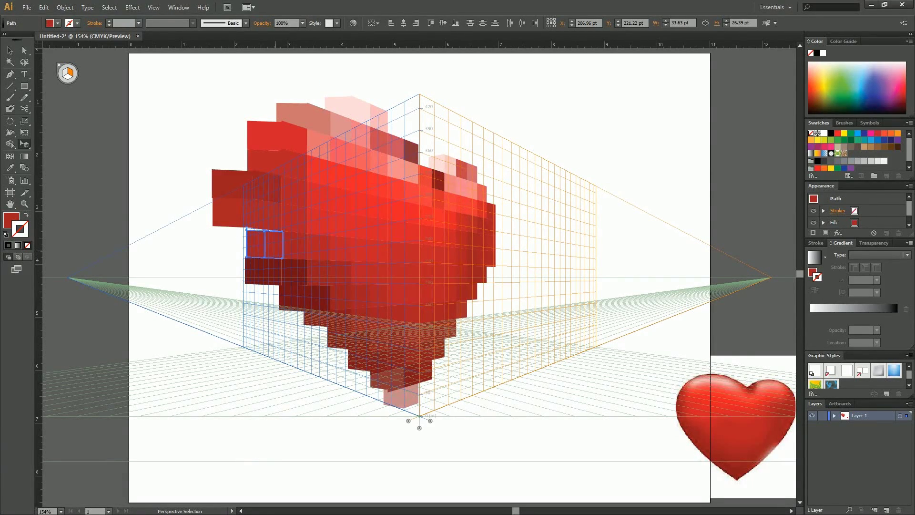
{"action": "left_click_drag", "start_coordinate": [275, 250], "coordinate": [273, 250]}
{"action": "key", "text": "ctrl+shift+a"}
{"action": "left_click", "coordinate": [248, 271]}
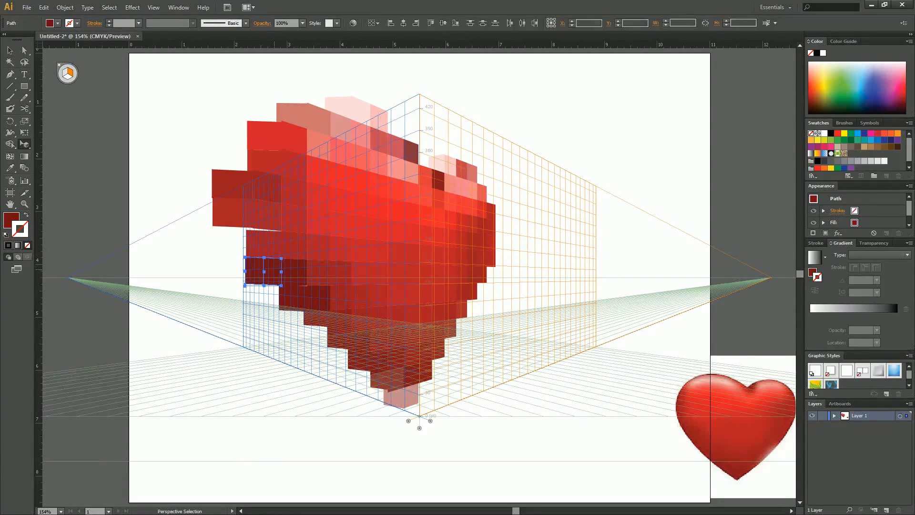
{"action": "key", "text": "Left"}
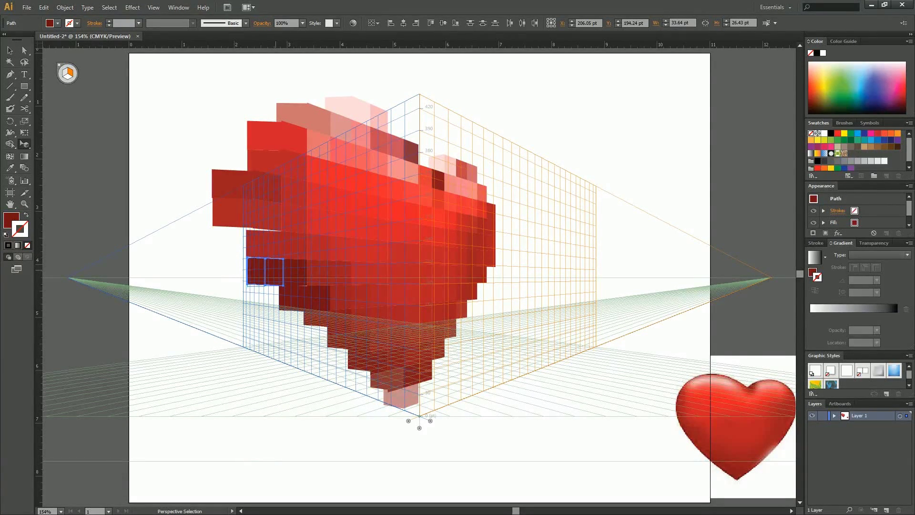
{"action": "key", "text": "ctrl+shift+a"}
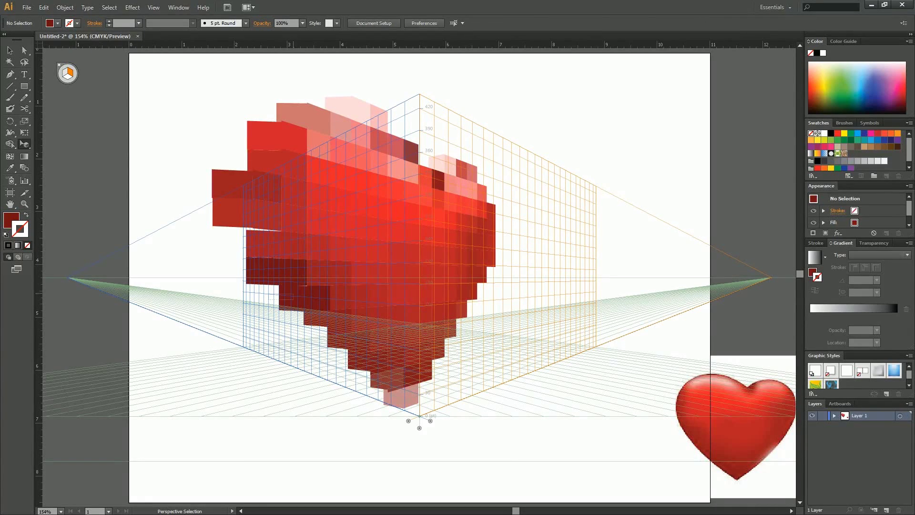
{"action": "left_click", "coordinate": [293, 298]}
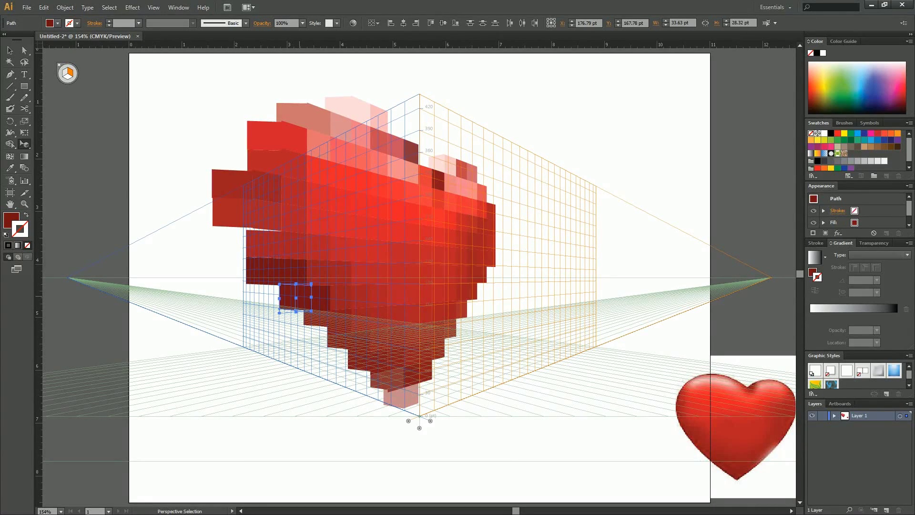
{"action": "key", "text": "ctrl+shift+a"}
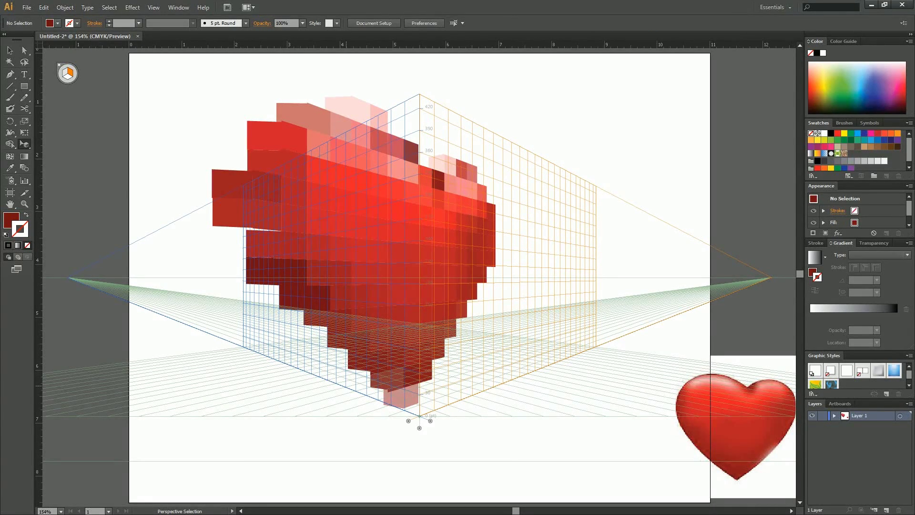
- Adjust the height of the pink side pair so it lines up with the heart's bottom row
{"action": "left_click", "coordinate": [382, 382]}
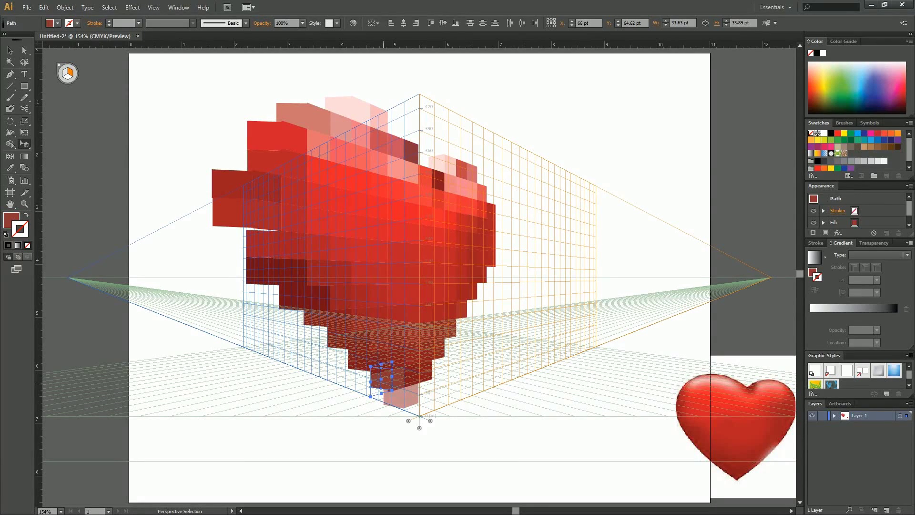
{"action": "key", "text": "Delete"}
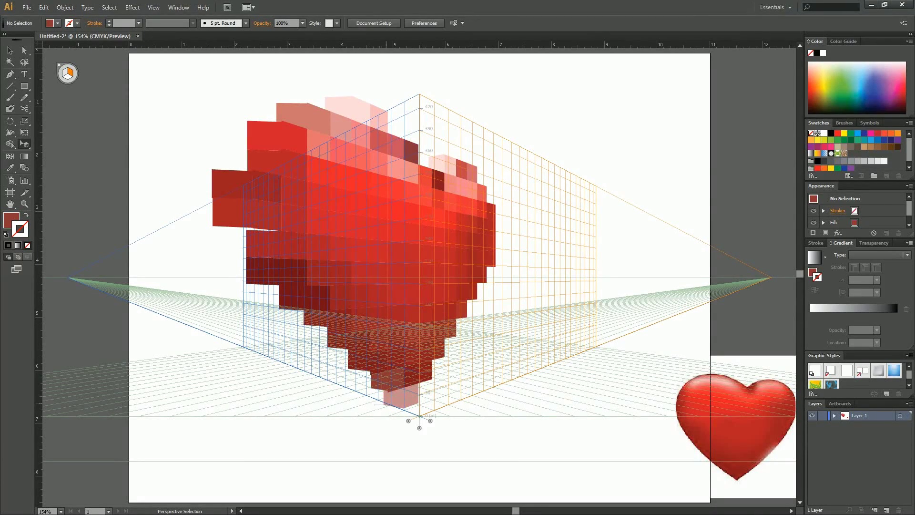
{"action": "left_click", "coordinate": [398, 401]}
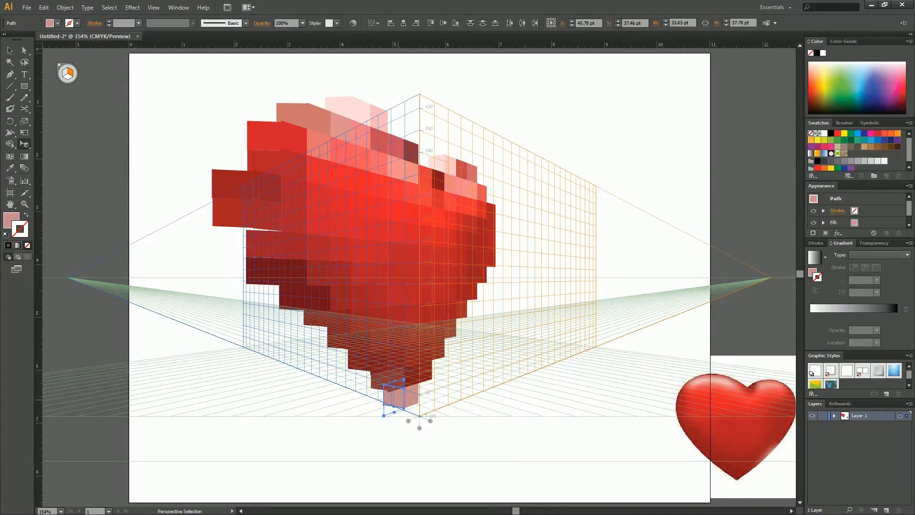
{"action": "key", "text": "Up"}
{"action": "key", "text": "Up"}
{"action": "left_click", "coordinate": [380, 411]}
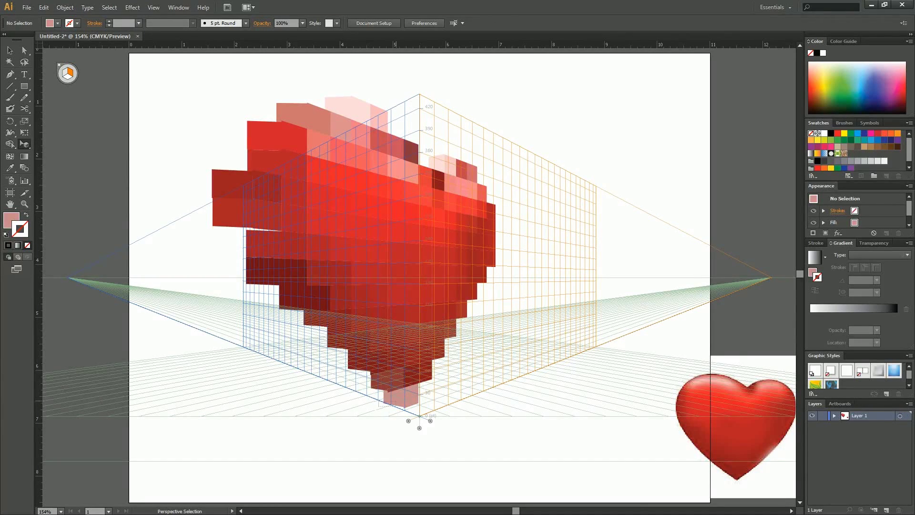
{"action": "left_click", "coordinate": [399, 402]}
{"action": "key", "text": "Down"}
{"action": "key", "text": "Down"}
{"action": "key", "text": "Down"}
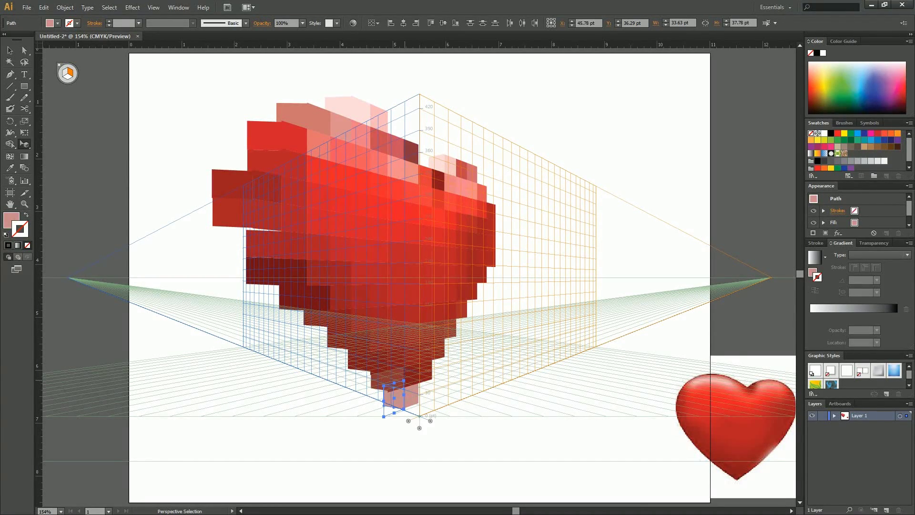
{"action": "left_click_drag", "start_coordinate": [405, 380], "coordinate": [381, 381]}
{"action": "left_click", "coordinate": [419, 432]}
- Shift the side pair of the heart's second row from the bottom slightly down and left to fit its row
{"action": "left_click", "coordinate": [387, 385], "text": "shift"}
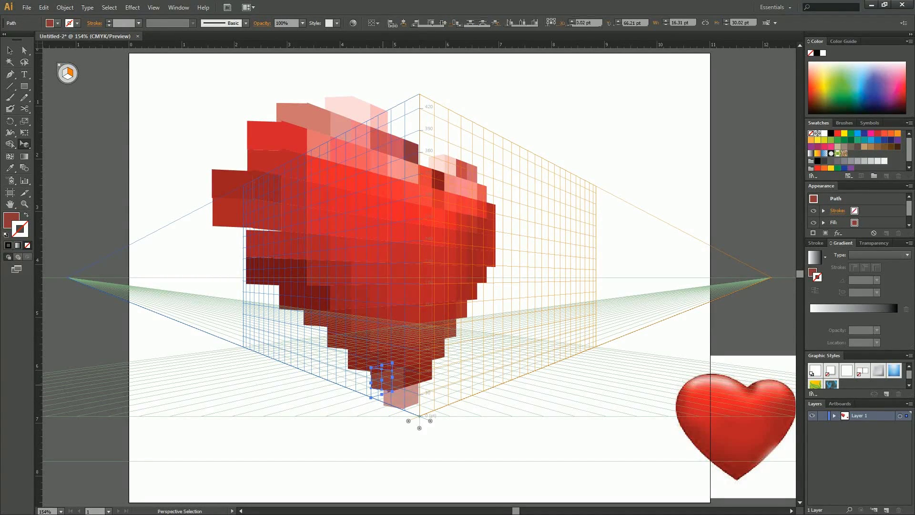
{"action": "left_click_drag", "start_coordinate": [392, 391], "coordinate": [392, 392]}
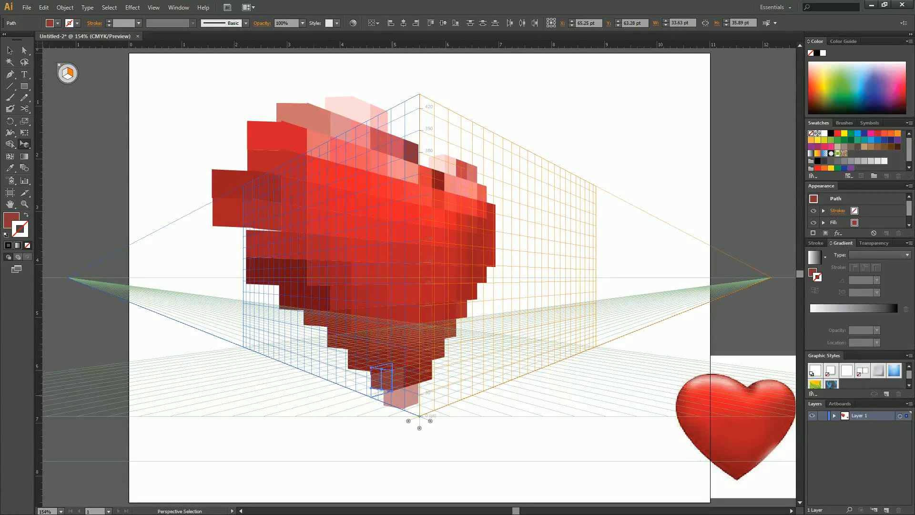
{"action": "left_click_drag", "start_coordinate": [393, 395], "coordinate": [393, 395]}
{"action": "key", "text": "Left"}
{"action": "key", "text": "Left"}
{"action": "key", "text": "Left"}
{"action": "key", "text": "ctrl+shift+a"}
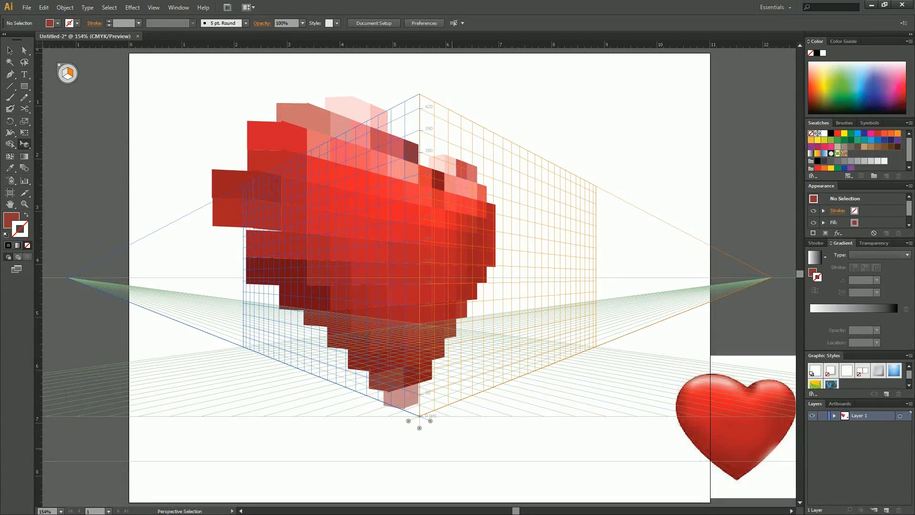
- Move the whole heart back along the right perspective plane toward the artboard's middle and hide the perspective grid
{"action": "left_click_drag", "start_coordinate": [456, 446], "coordinate": [230, 78]}
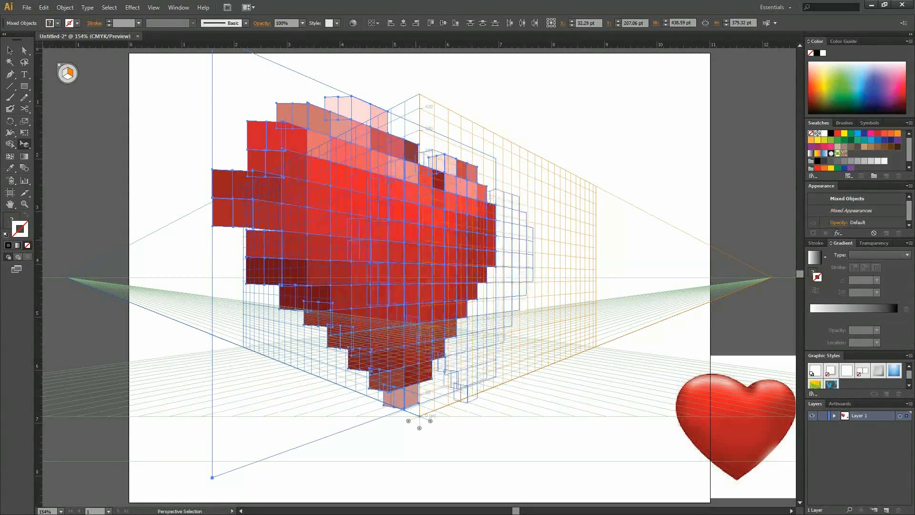
{"action": "left_click_drag", "start_coordinate": [416, 240], "coordinate": [419, 231]}
{"action": "left_click", "coordinate": [320, 242]}
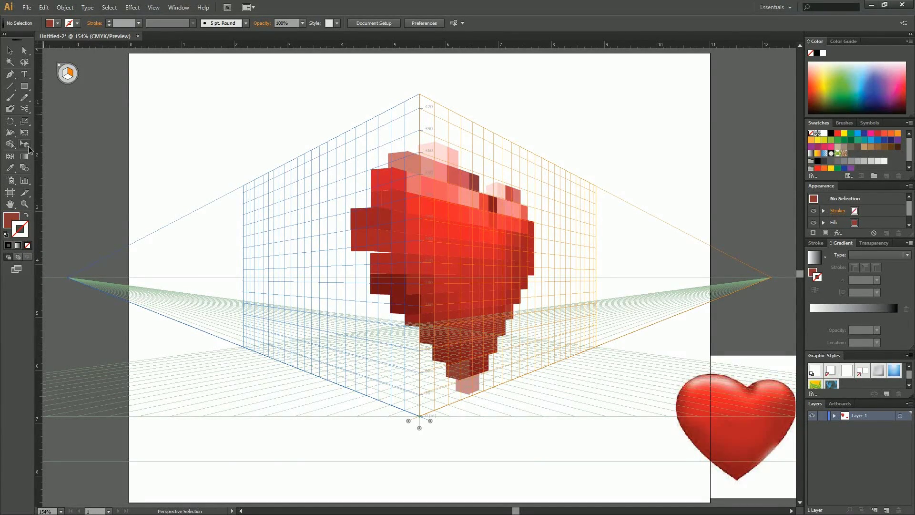
{"action": "left_click_drag", "start_coordinate": [24, 144], "coordinate": [71, 144]}
{"action": "left_click", "coordinate": [59, 64]}
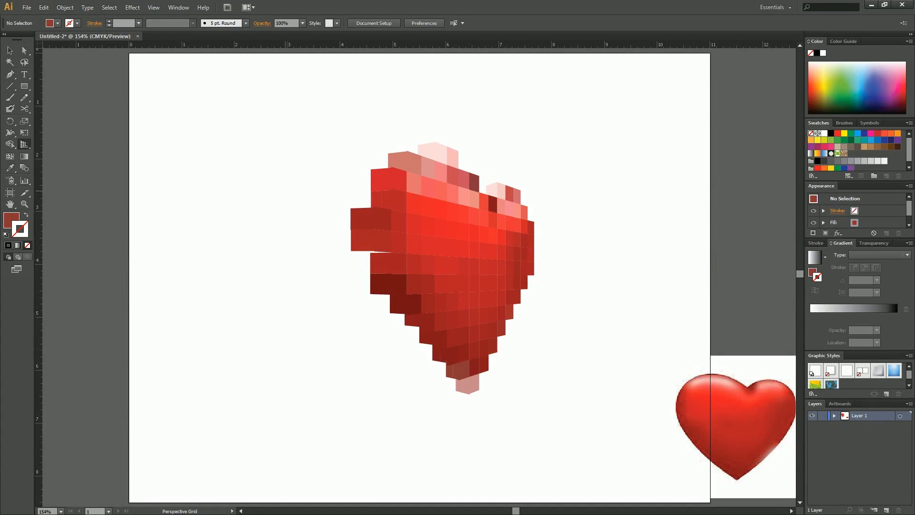
- Give all of the heart's squares a black 0.5 pt stroke
{"action": "key", "text": "v"}
{"action": "left_click_drag", "start_coordinate": [316, 131], "coordinate": [566, 421]}
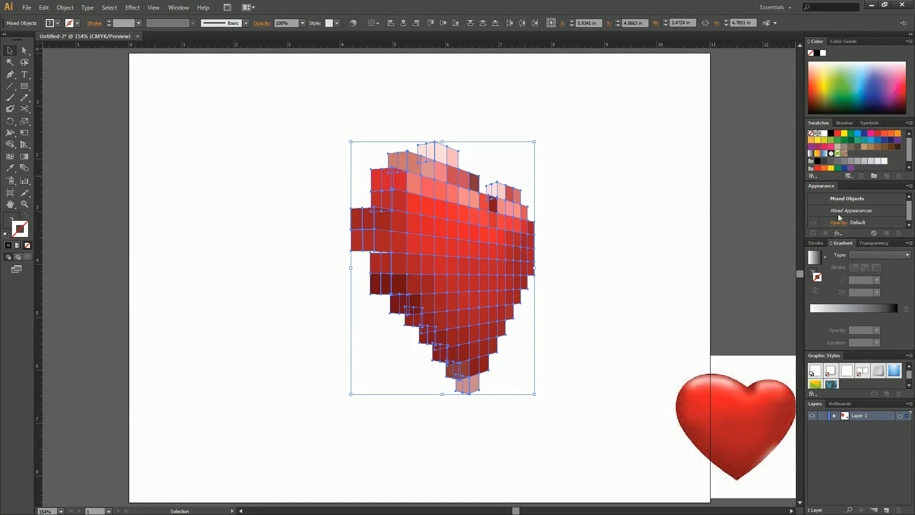
{"action": "left_click", "coordinate": [819, 243]}
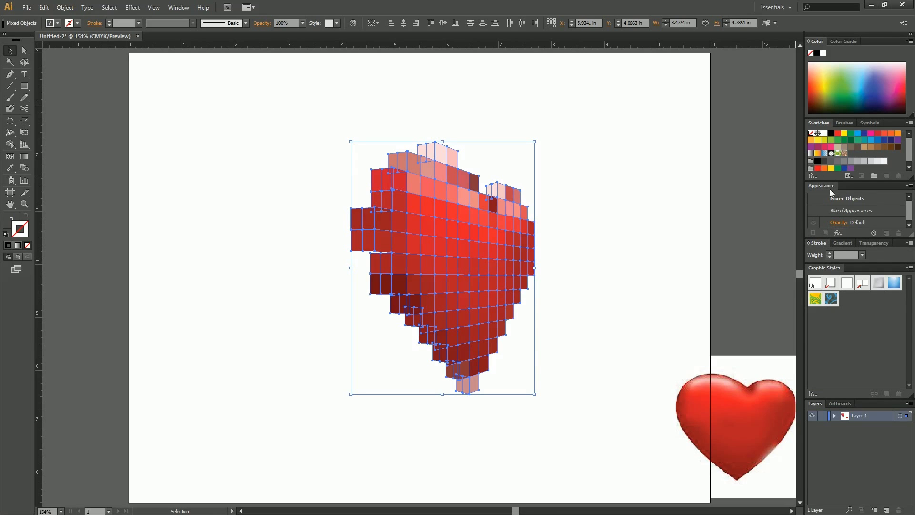
{"action": "left_click", "coordinate": [880, 201]}
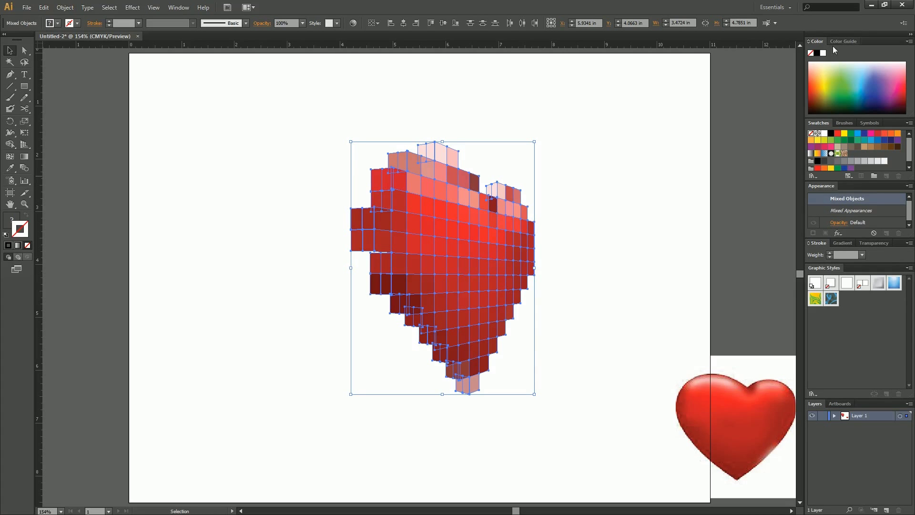
{"action": "left_click", "coordinate": [818, 53]}
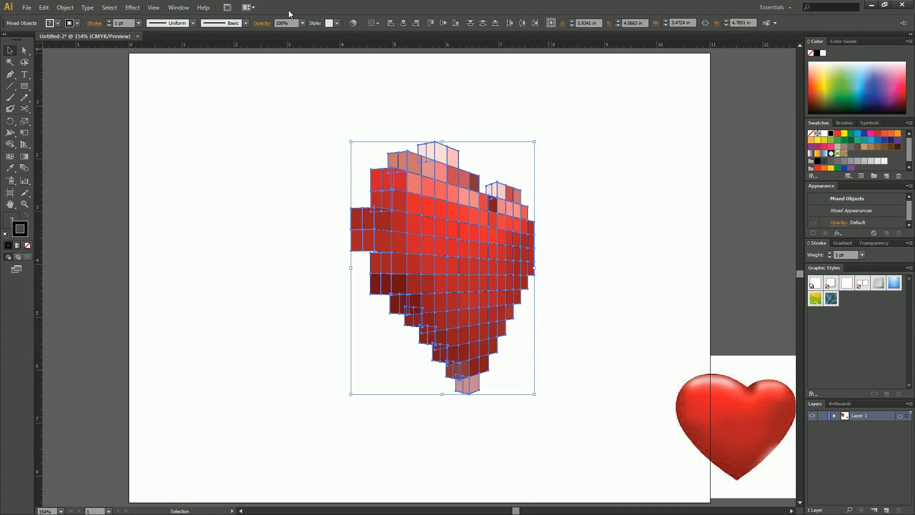
{"action": "left_click", "coordinate": [139, 23]}
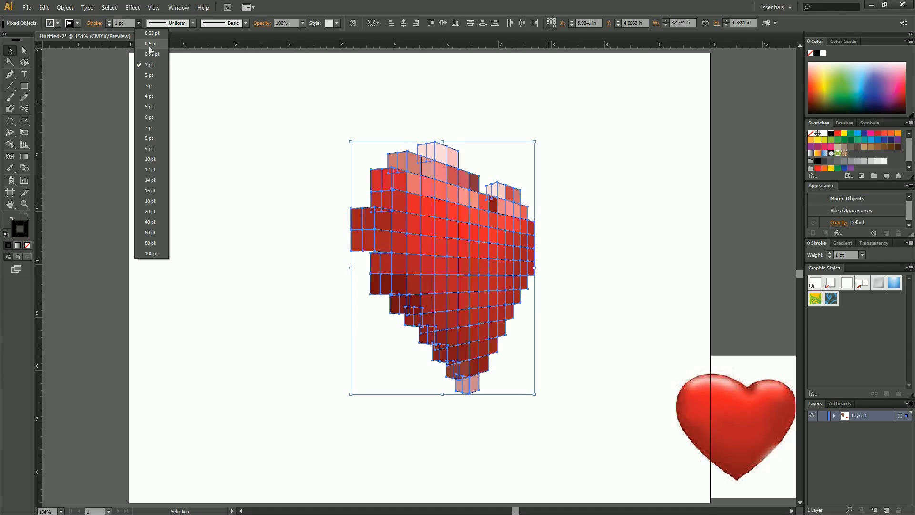
{"action": "left_click", "coordinate": [149, 47]}
{"action": "key", "text": "ctrl+shift+a"}
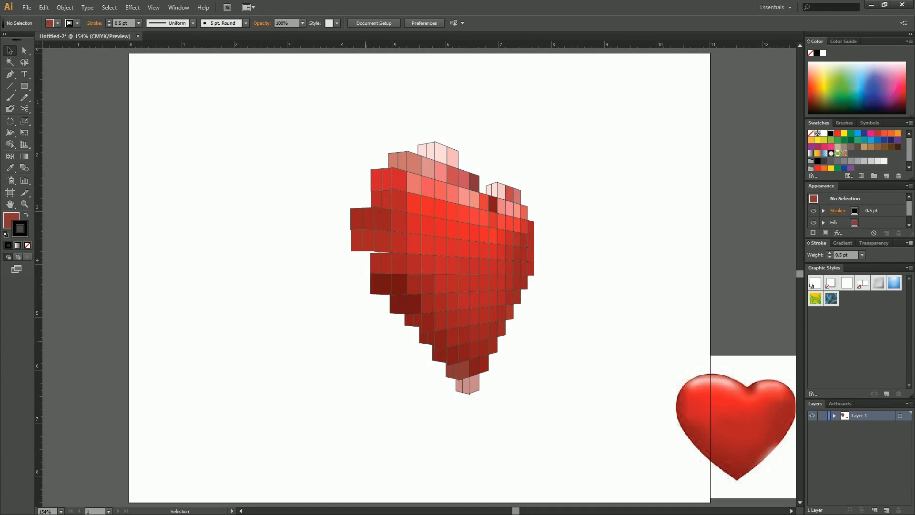
- Magnify the heart's bottom tip to 800% and examine how the side faces meet the front squares
{"action": "key", "text": "z"}
{"action": "left_click", "coordinate": [460, 375]}
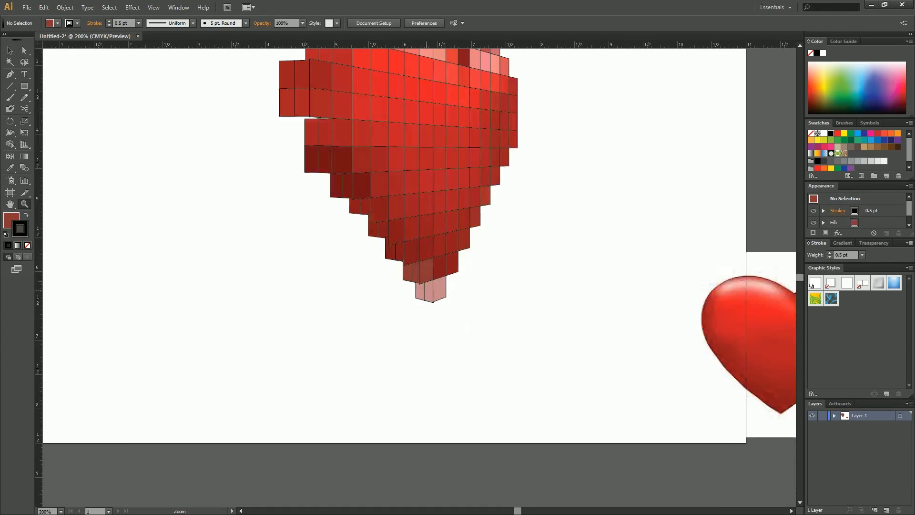
{"action": "left_click", "coordinate": [420, 279]}
{"action": "left_click", "coordinate": [406, 279]}
{"action": "left_click", "coordinate": [392, 288]}
{"action": "left_click", "coordinate": [443, 278]}
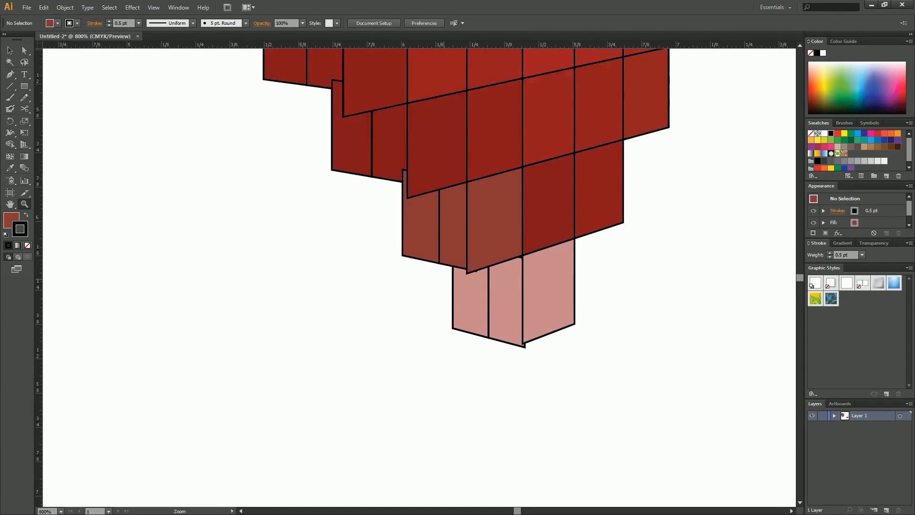
{"action": "key", "text": "v"}
{"action": "left_click", "coordinate": [456, 224]}
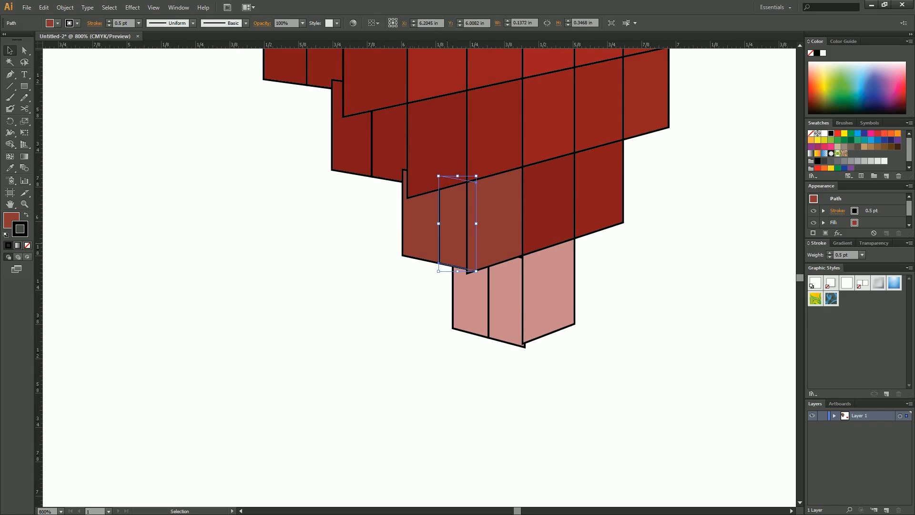
{"action": "left_click", "coordinate": [157, 10]}
{"action": "left_click", "coordinate": [158, 10]}
{"action": "left_click", "coordinate": [423, 240], "text": "shift"}
{"action": "double_click", "coordinate": [422, 240]}
{"action": "left_click", "coordinate": [410, 279]}
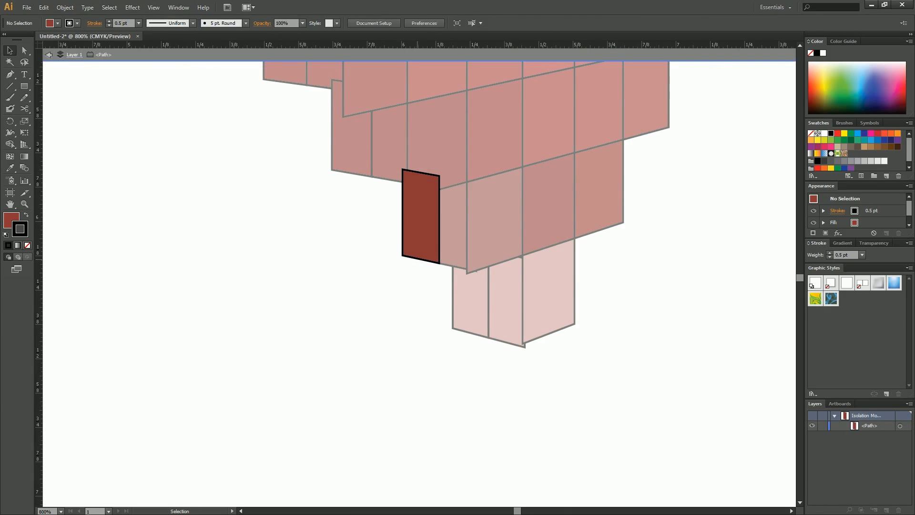
{"action": "left_click", "coordinate": [421, 239]}
{"action": "double_click", "coordinate": [410, 279]}
{"action": "left_click", "coordinate": [422, 240]}
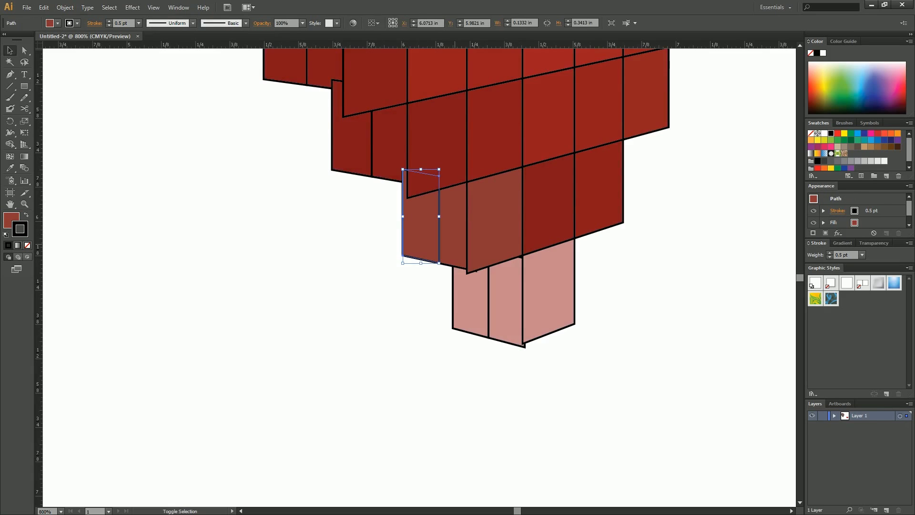
{"action": "double_click", "coordinate": [449, 244], "text": "shift"}
{"action": "key", "text": "ctrl+shift+a"}
{"action": "double_click", "coordinate": [410, 279]}
- Move the brown side pair of the second row from the bottom left and slightly down to meet its front square's edge
{"action": "left_click", "coordinate": [446, 245], "text": "shift"}
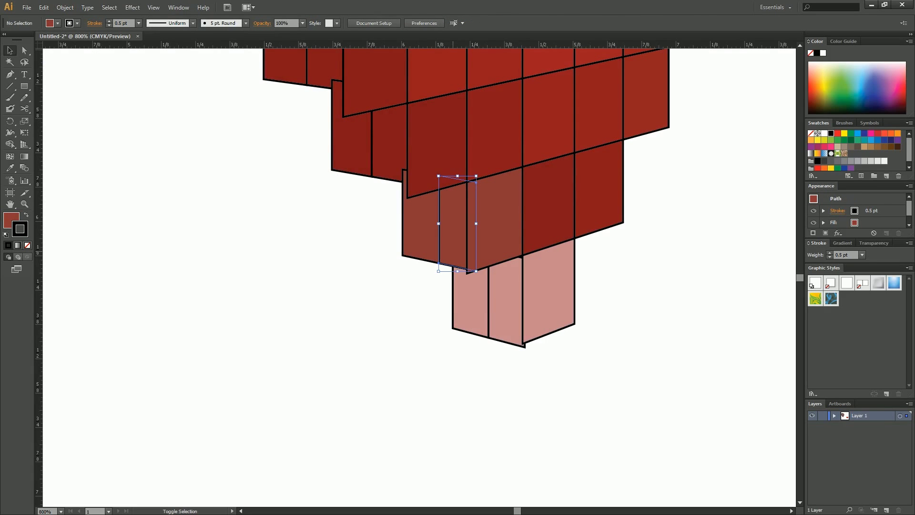
{"action": "left_click", "coordinate": [425, 243], "text": "shift"}
{"action": "left_click_drag", "start_coordinate": [450, 246], "coordinate": [441, 250]}
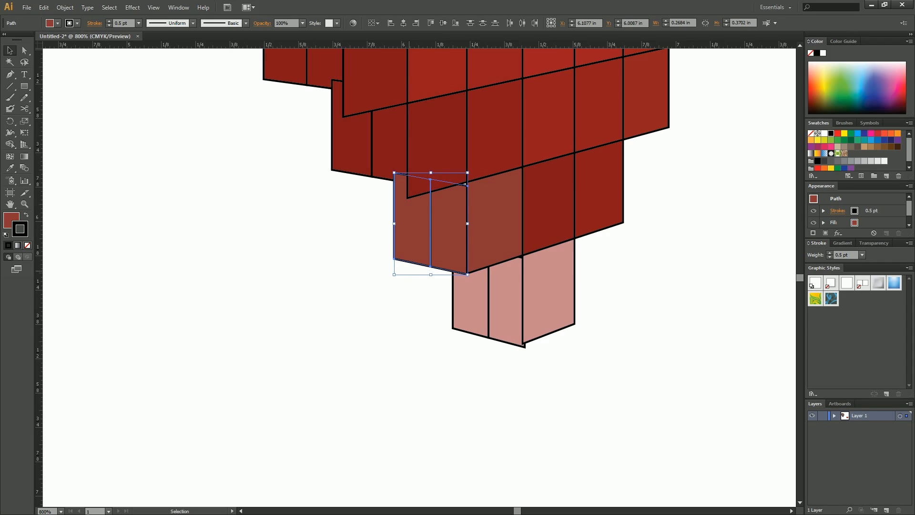
{"action": "key", "text": "ctrl+shift+a"}
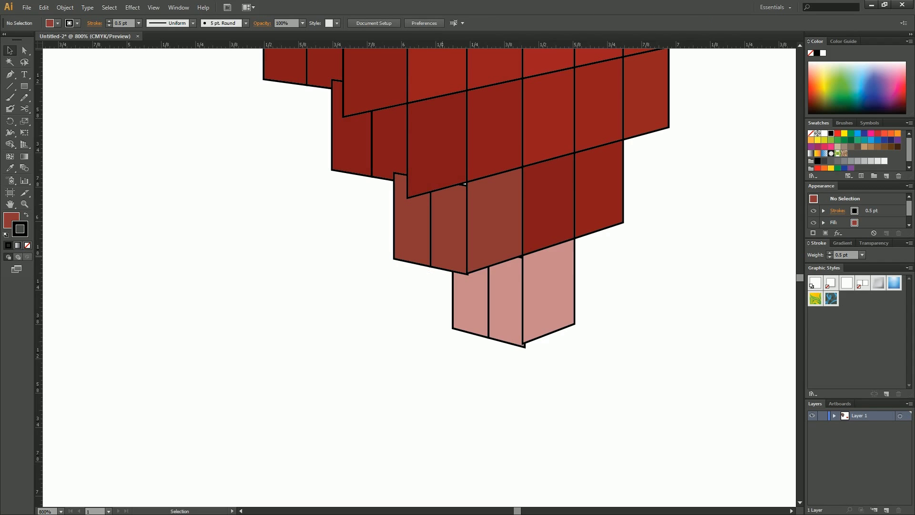
{"action": "left_click", "coordinate": [444, 254]}
{"action": "left_click", "coordinate": [418, 247], "text": "shift"}
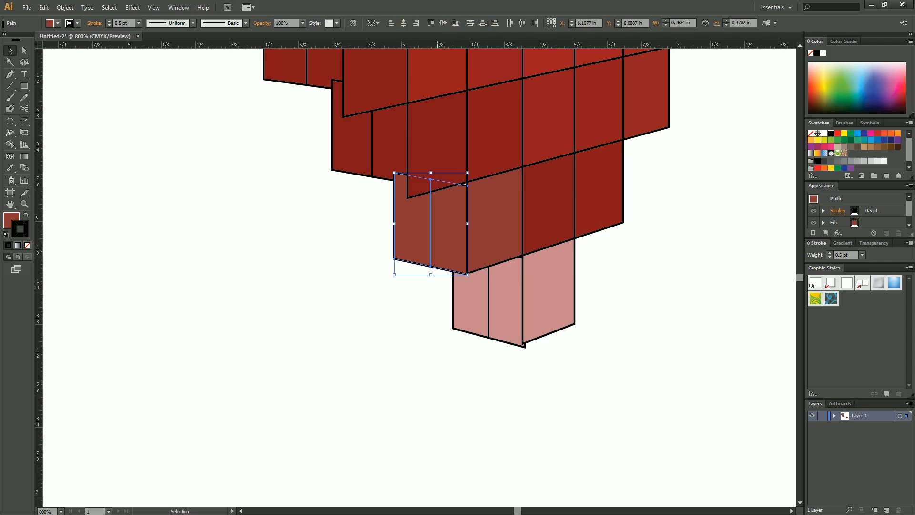
{"action": "left_click_drag", "start_coordinate": [438, 252], "coordinate": [438, 248]}
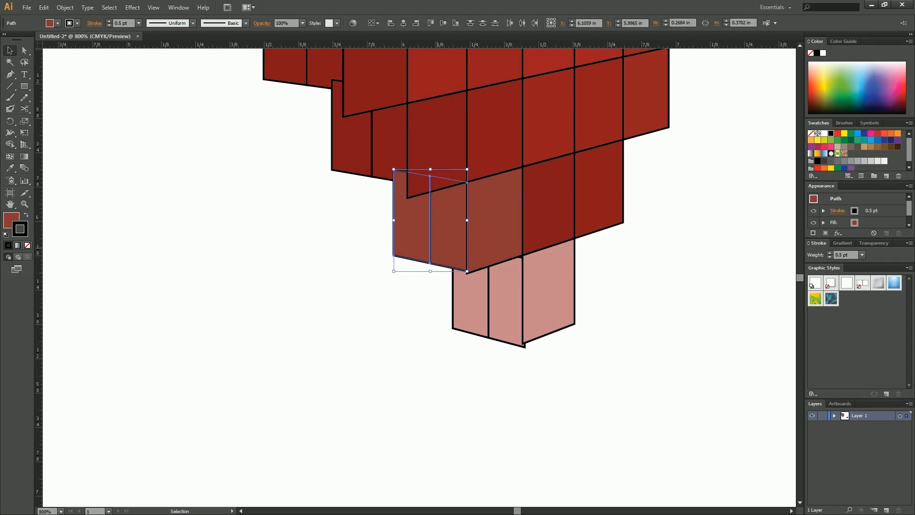
{"action": "key", "text": "Down"}
{"action": "key", "text": "Down"}
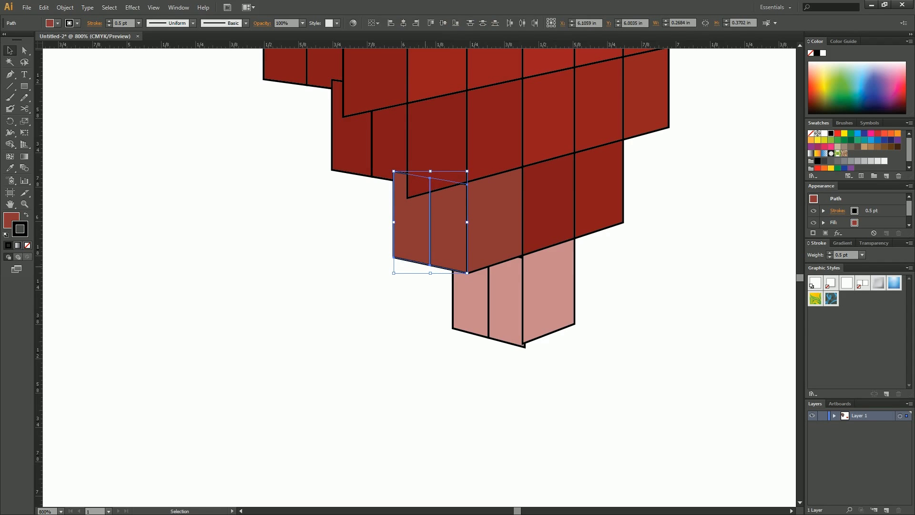
- Move the pink side pair of the heart's bottom row slightly up and left so it meets the front square's lower corner
{"action": "left_click_drag", "start_coordinate": [449, 342], "coordinate": [501, 333]}
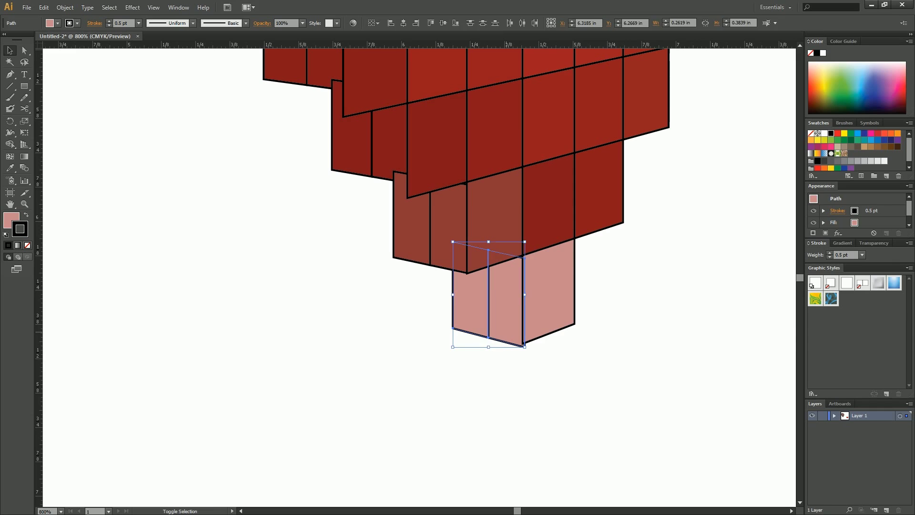
{"action": "left_click", "coordinate": [502, 332], "text": "shift"}
{"action": "left_click", "coordinate": [504, 338], "text": "shift"}
{"action": "left_click_drag", "start_coordinate": [504, 338], "coordinate": [523, 343]}
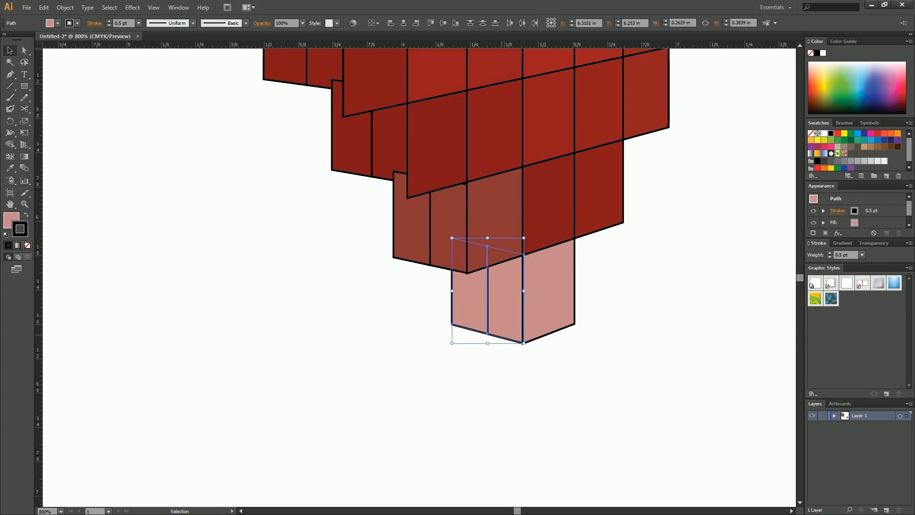
{"action": "left_click", "coordinate": [502, 358]}
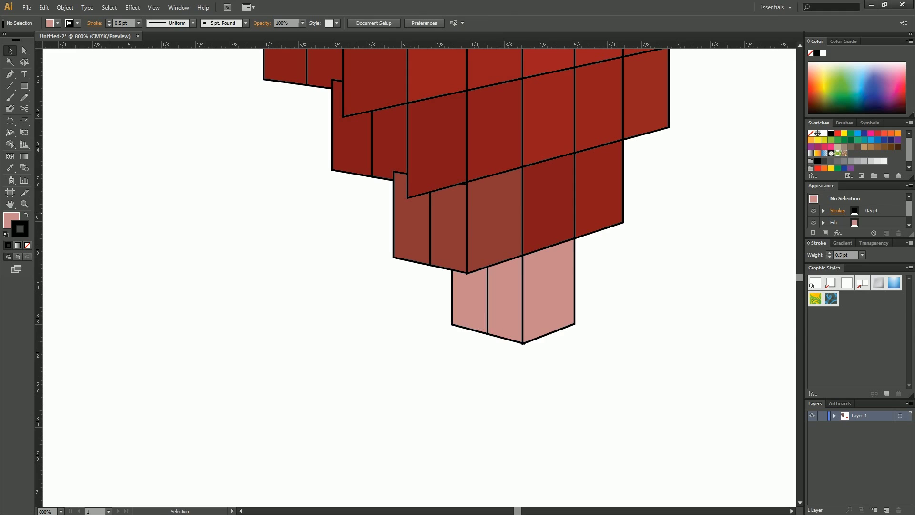
- Bring the side pair of the third row from the bottom forward, in front of the brown side pair below it
{"action": "left_click_drag", "start_coordinate": [357, 205], "coordinate": [373, 193]}
{"action": "left_click", "coordinate": [380, 171]}
{"action": "left_click", "coordinate": [357, 196]}
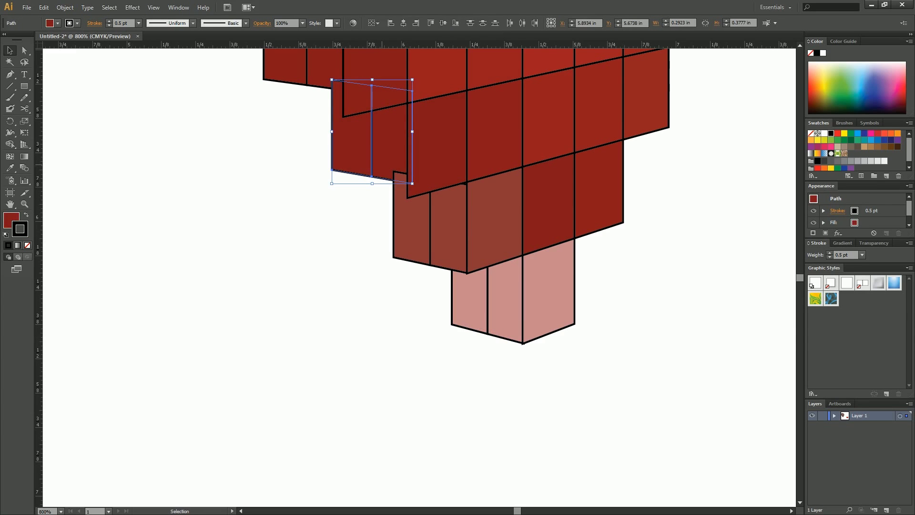
{"action": "key", "text": "a"}
{"action": "key", "text": "ctrl+]"}
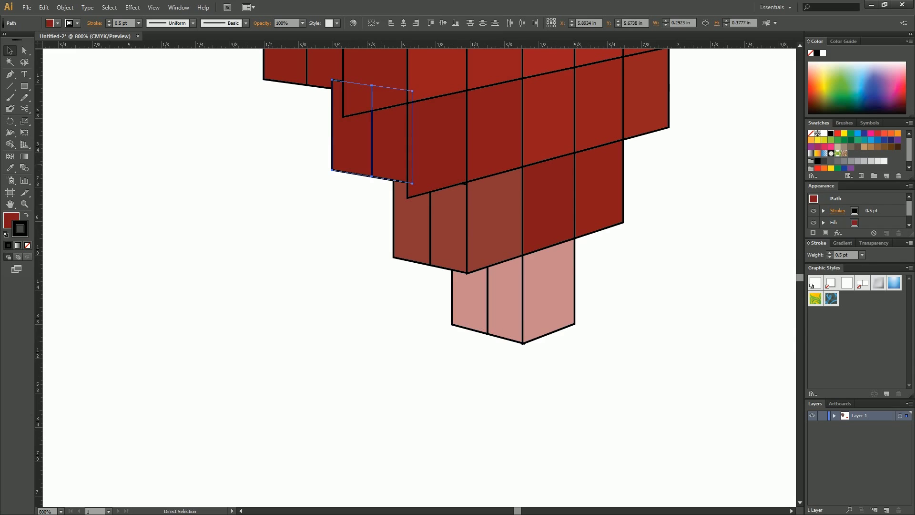
- Send the brown side pair, followed by the pink side pair of the bottom row, to the back of the stacking order
{"action": "left_click_drag", "start_coordinate": [382, 264], "coordinate": [437, 248]}
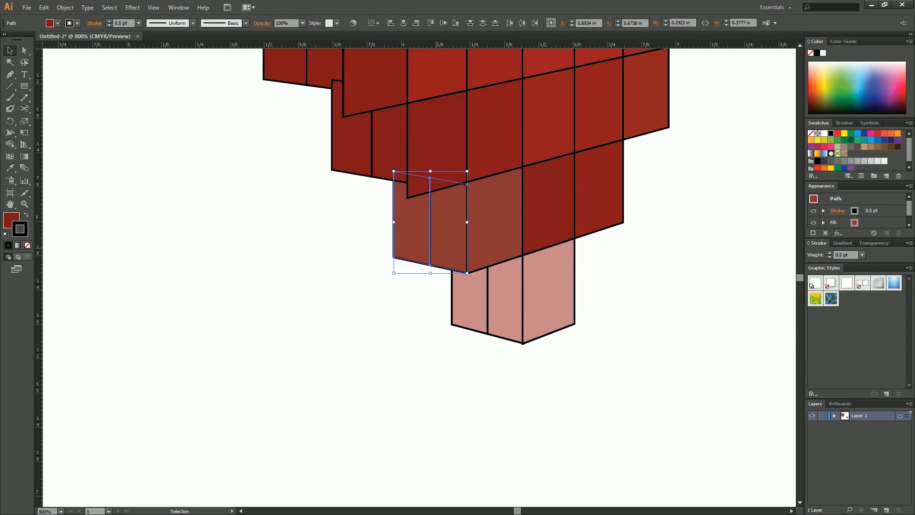
{"action": "key", "text": "ctrl+["}
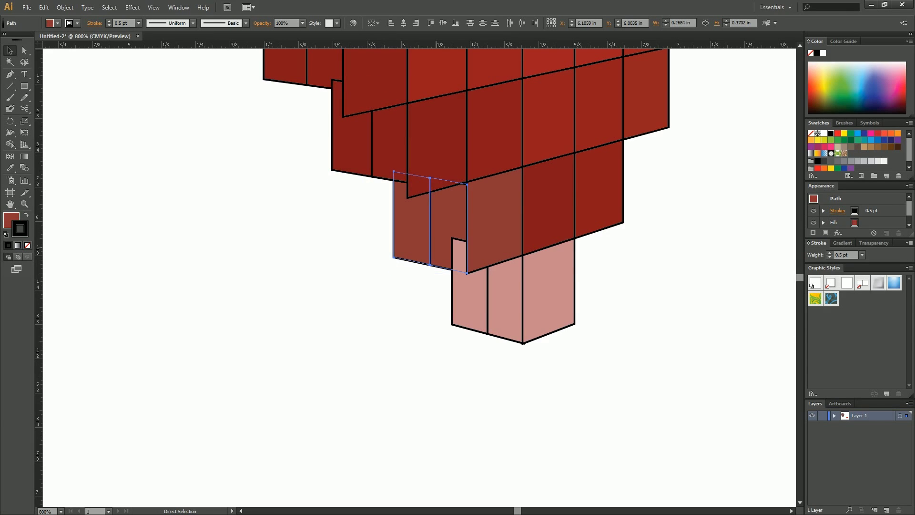
{"action": "key", "text": "v"}
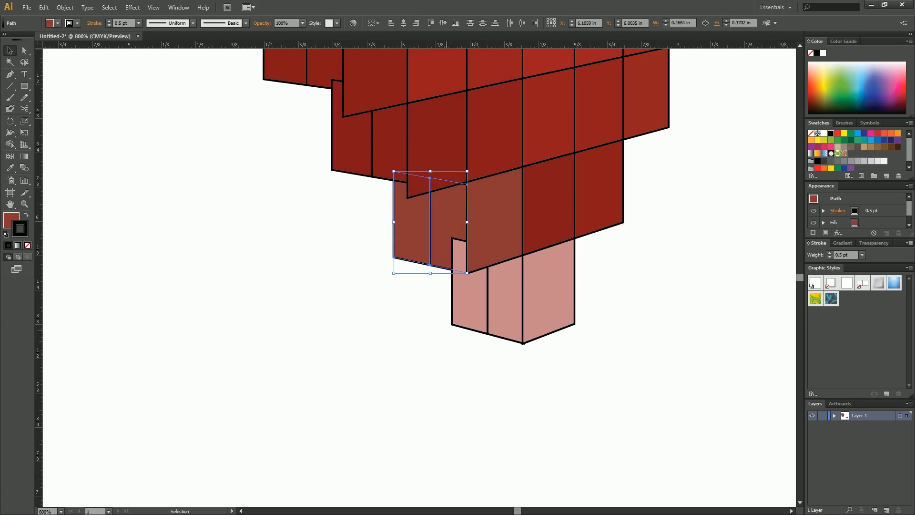
{"action": "left_click_drag", "start_coordinate": [447, 332], "coordinate": [498, 315]}
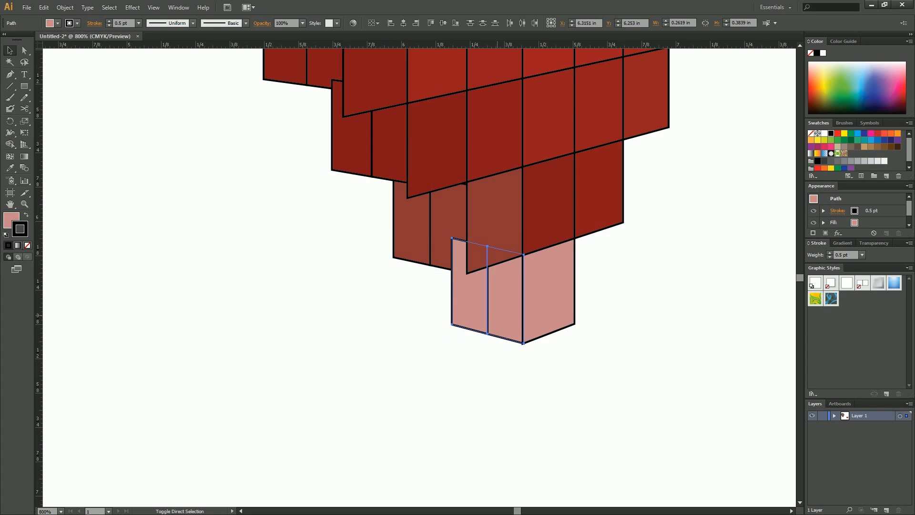
{"action": "key", "text": "ctrl+shift+bracketleft"}
- Move the side pairs of the third and fourth rows from the bottom down and left to meet their front squares' edges
{"action": "left_click_drag", "start_coordinate": [353, 295], "coordinate": [452, 378]}
{"action": "mouse_move", "coordinate": [459, 268]}
{"action": "left_mouse_down"}
{"action": "mouse_move", "coordinate": [485, 250]}
{"action": "mouse_move", "coordinate": [464, 271]}
{"action": "mouse_move", "coordinate": [474, 258]}
{"action": "left_mouse_up"}
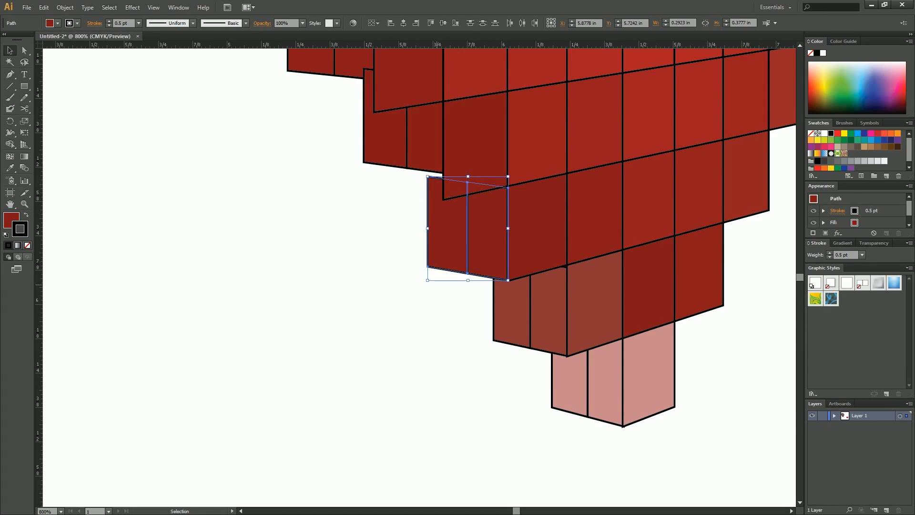
{"action": "left_click", "coordinate": [437, 284]}
{"action": "left_click_drag", "start_coordinate": [415, 206], "coordinate": [533, 297]}
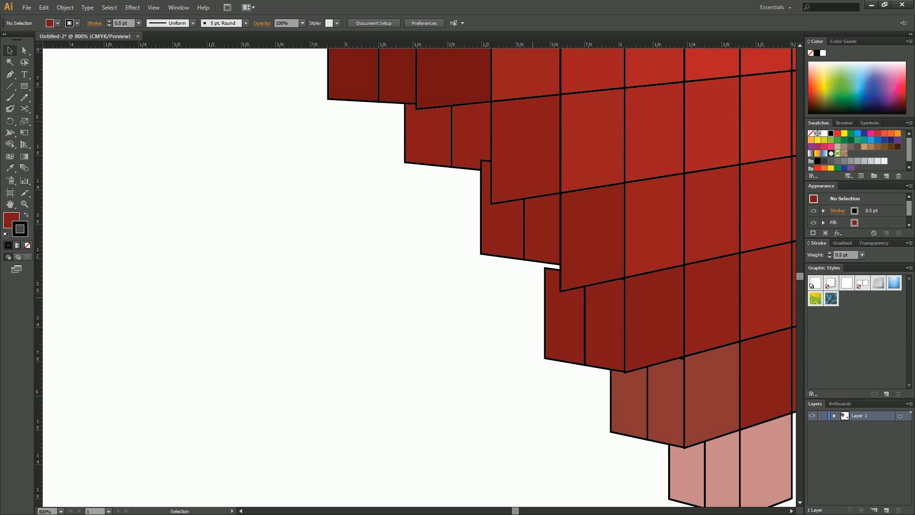
{"action": "mouse_move", "coordinate": [507, 266]}
{"action": "left_mouse_down"}
{"action": "mouse_move", "coordinate": [539, 245]}
{"action": "mouse_move", "coordinate": [518, 279]}
{"action": "left_mouse_up"}
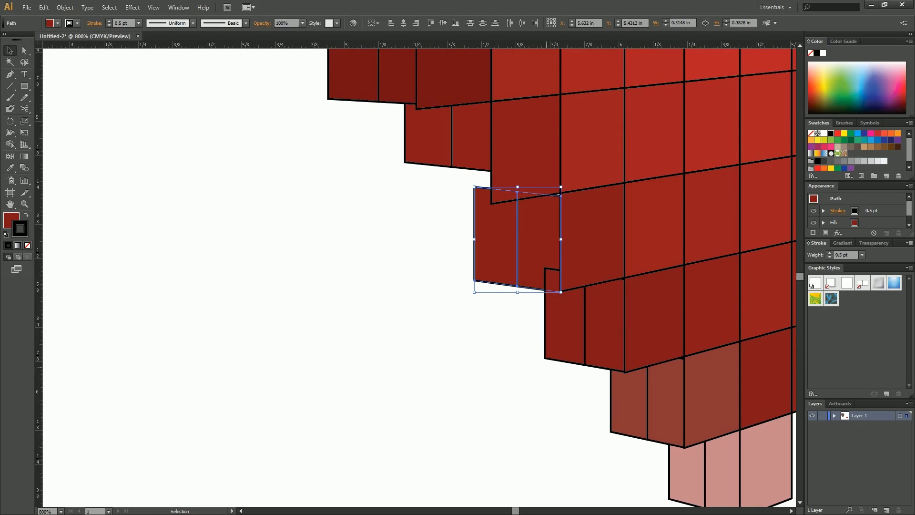
- Send the side pairs of the three lowest rows to the back one by one, ending with the pink bottom pair
{"action": "left_click_drag", "start_coordinate": [531, 369], "coordinate": [592, 374]}
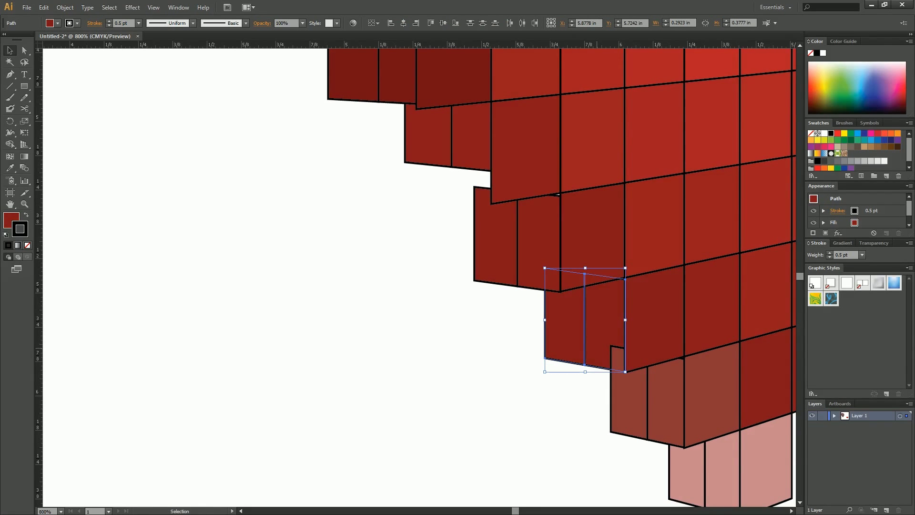
{"action": "left_click_drag", "start_coordinate": [585, 420], "coordinate": [617, 407]}
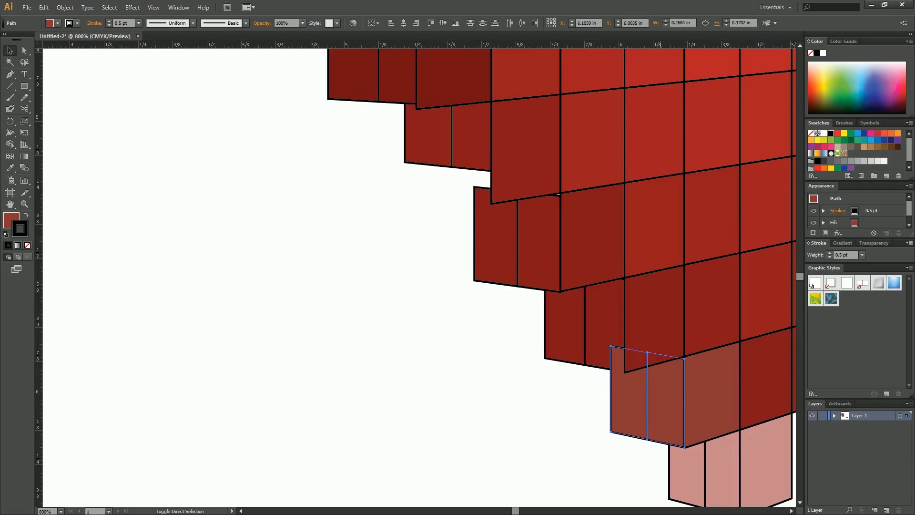
{"action": "mouse_move", "coordinate": [641, 486]}
{"action": "left_mouse_down"}
{"action": "mouse_move", "coordinate": [668, 484]}
{"action": "mouse_move", "coordinate": [668, 470]}
{"action": "left_mouse_up"}
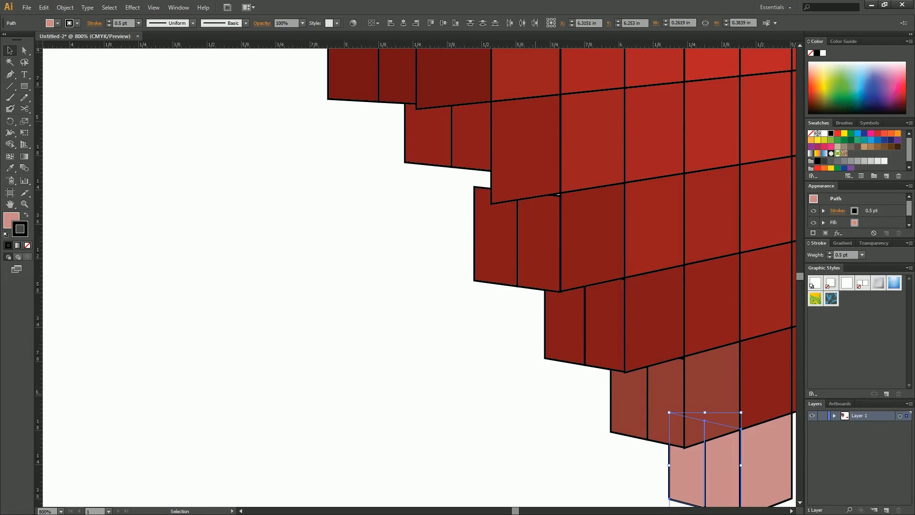
- Move the side pair of the fifth row from the bottom so its edge meets the lower corner of its front square
{"action": "left_click_drag", "start_coordinate": [480, 264], "coordinate": [492, 321]}
{"action": "left_click_drag", "start_coordinate": [489, 360], "coordinate": [537, 316]}
{"action": "left_click", "coordinate": [436, 237]}
{"action": "left_click_drag", "start_coordinate": [436, 237], "coordinate": [505, 337]}
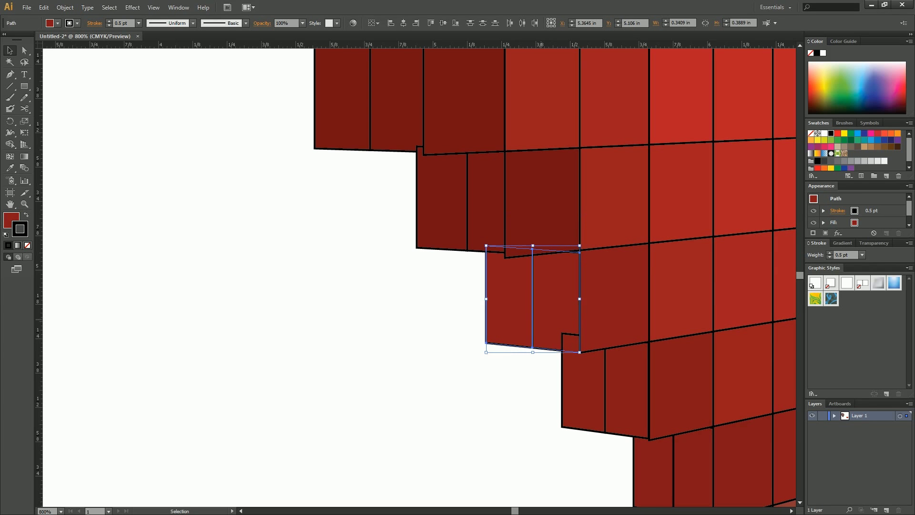
- Send the side pairs of the four lowest rows to the back in order, from the fourth row down to the bottom row
{"action": "left_click_drag", "start_coordinate": [557, 432], "coordinate": [471, 202]}
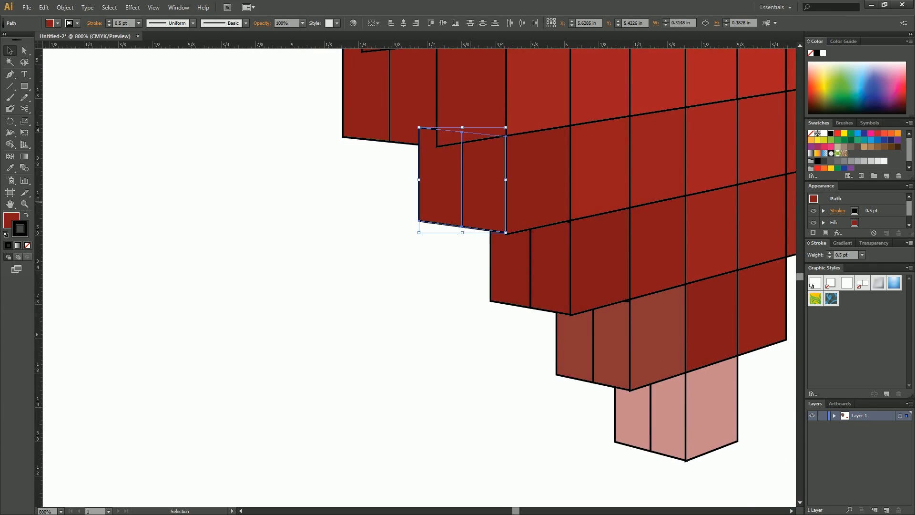
{"action": "key", "text": "ctrl+shift+bracketleft"}
{"action": "left_click_drag", "start_coordinate": [448, 296], "coordinate": [547, 282]}
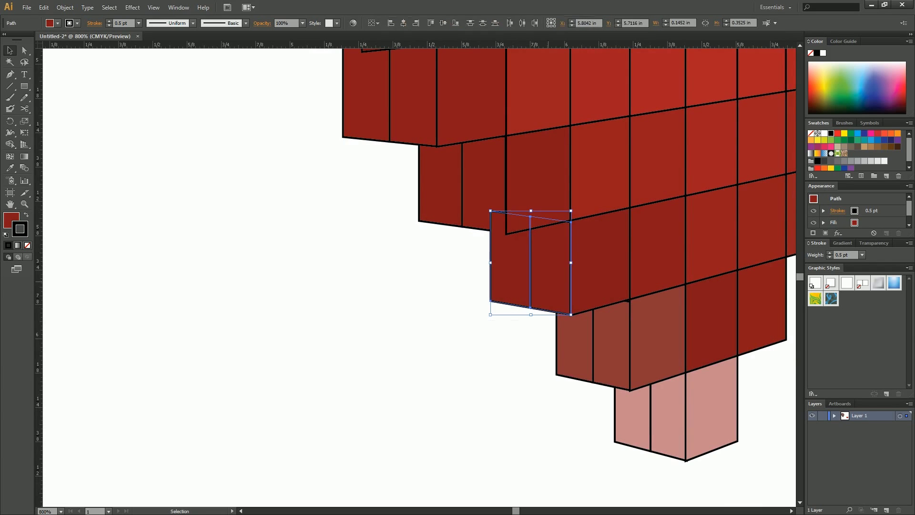
{"action": "key", "text": "ctrl+bracketleft"}
{"action": "left_click_drag", "start_coordinate": [535, 366], "coordinate": [613, 354]}
{"action": "key", "text": "ctrl+shift+bracketleft"}
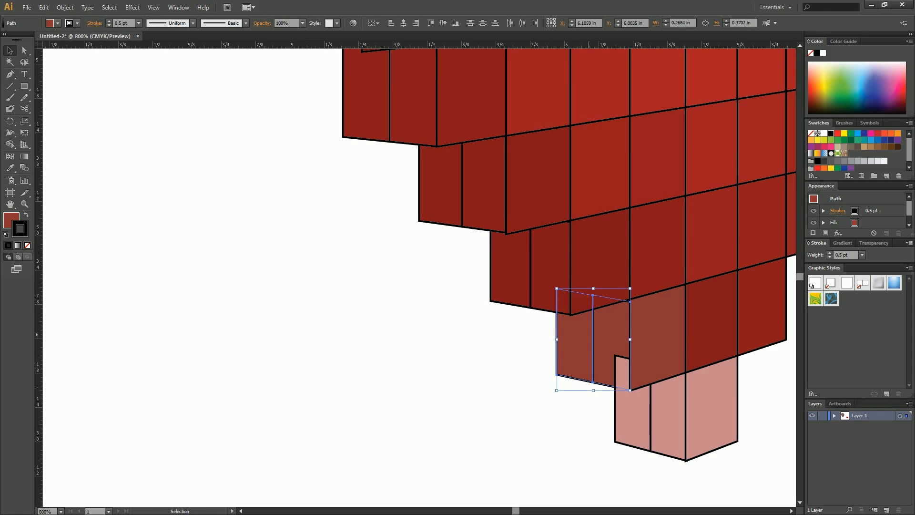
{"action": "left_click_drag", "start_coordinate": [583, 451], "coordinate": [663, 422]}
{"action": "key", "text": "ctrl+shift+bracketleft"}
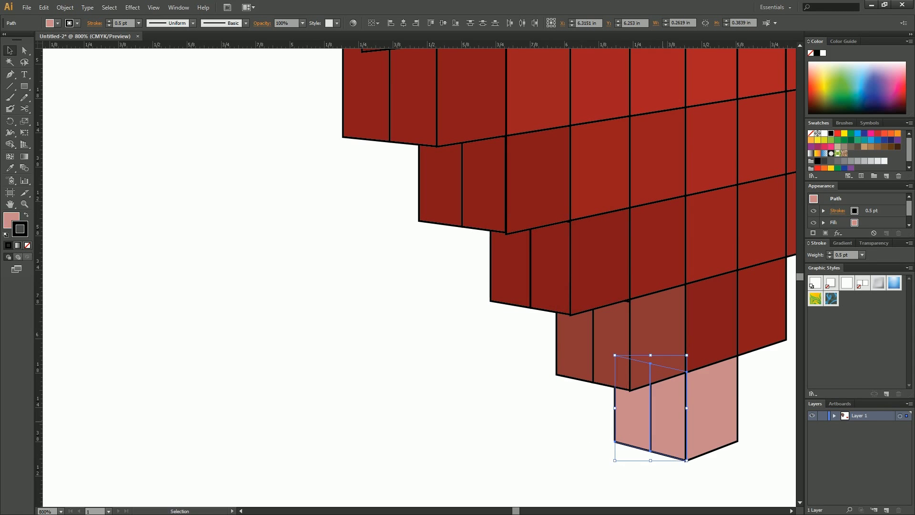
- Align the dark red side pair of the sixth row from the bottom with the edge of its front square
{"action": "key", "text": "space"}
{"action": "left_click_drag", "start_coordinate": [374, 215], "coordinate": [534, 453]}
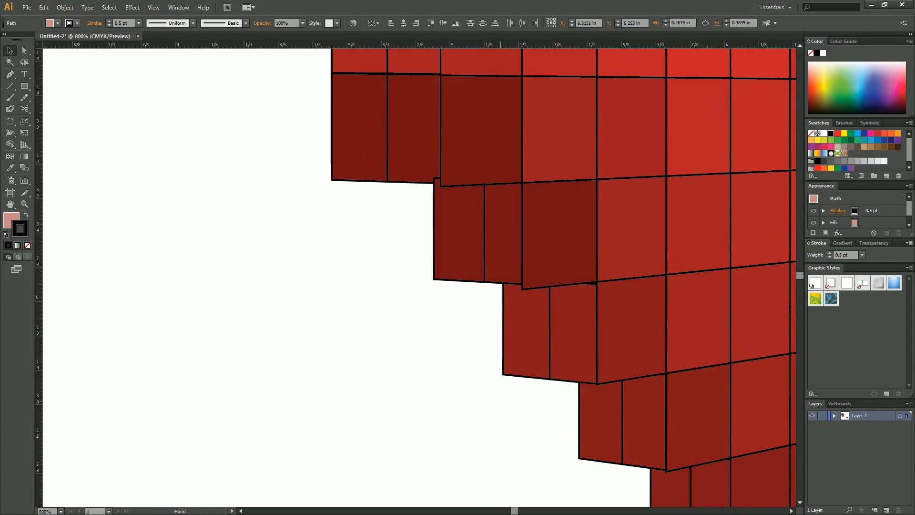
{"action": "left_click_drag", "start_coordinate": [421, 291], "coordinate": [477, 264]}
{"action": "left_click", "coordinate": [420, 301]}
- Shift the pale pink side pair of the heart's top row slightly up and left to meet its front square's upper corner
{"action": "left_click_drag", "start_coordinate": [353, 143], "coordinate": [490, 385]}
{"action": "left_click_drag", "start_coordinate": [377, 203], "coordinate": [309, 455]}
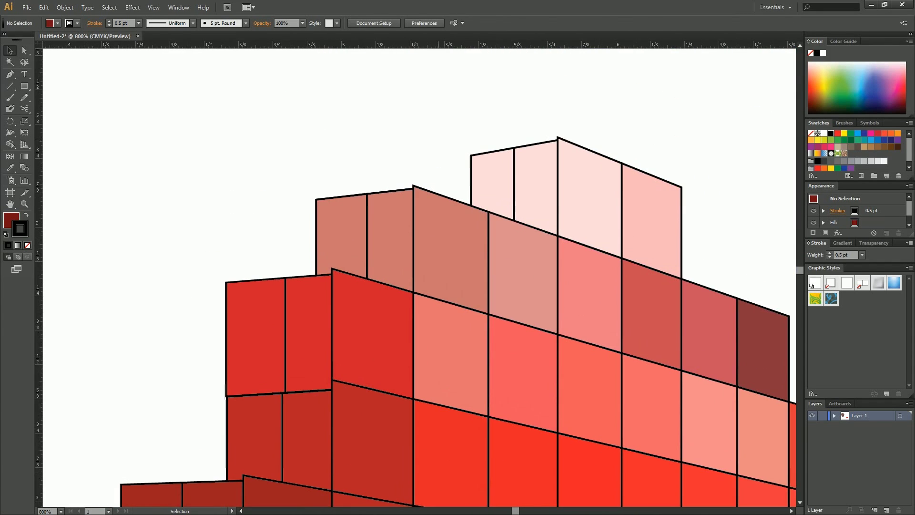
{"action": "left_click_drag", "start_coordinate": [472, 141], "coordinate": [523, 182]}
{"action": "left_click_drag", "start_coordinate": [529, 191], "coordinate": [527, 188]}
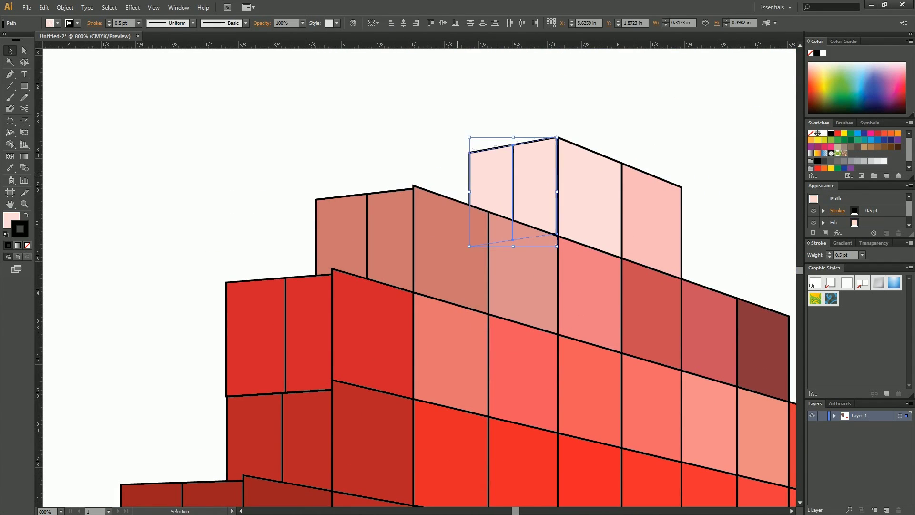
- Align the salmon side pair of the second row from the top with the upper corner of its front square
{"action": "left_click_drag", "start_coordinate": [318, 184], "coordinate": [378, 228]}
{"action": "left_click", "coordinate": [267, 222]}
{"action": "left_click_drag", "start_coordinate": [266, 223], "coordinate": [470, 193]}
{"action": "left_click_drag", "start_coordinate": [470, 193], "coordinate": [471, 180]}
{"action": "left_click", "coordinate": [363, 182]}
{"action": "left_click_drag", "start_coordinate": [363, 182], "coordinate": [486, 145]}
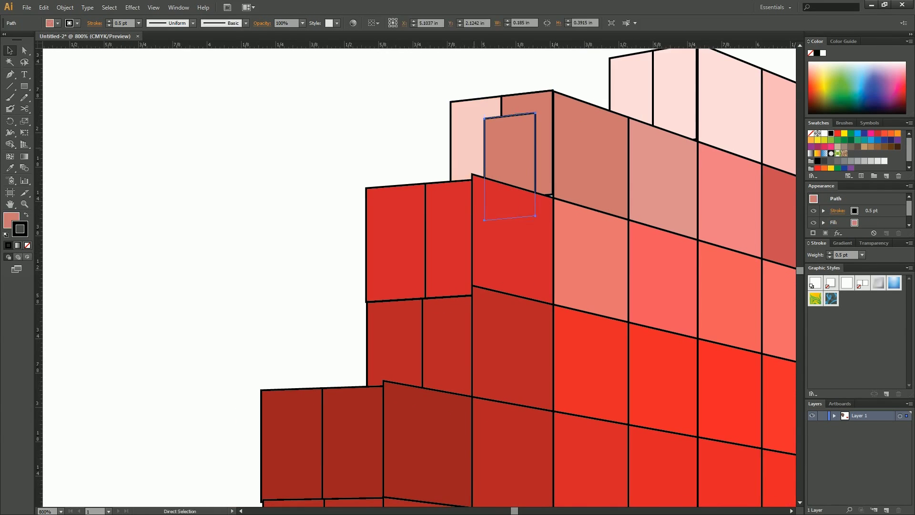
{"action": "key", "text": "ctrl+z"}
{"action": "left_click", "coordinate": [514, 149], "text": "shift"}
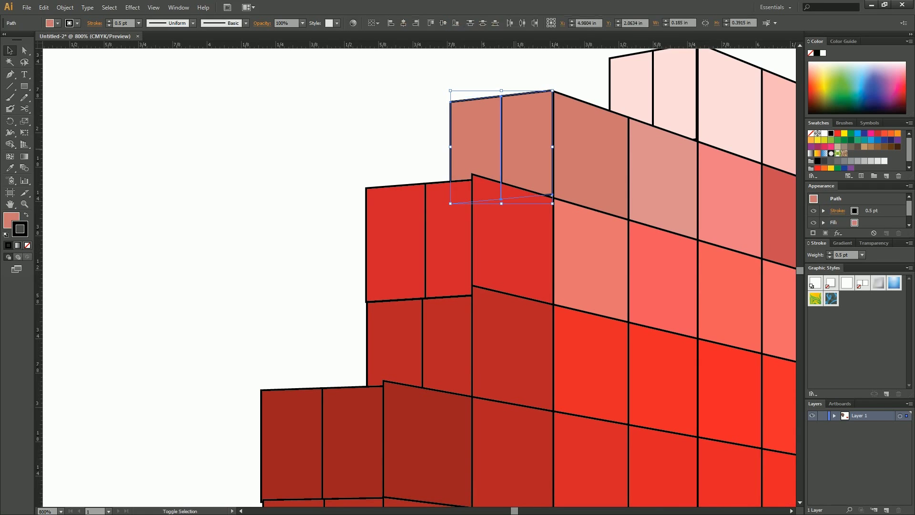
{"action": "double_click", "coordinate": [514, 149]}
{"action": "left_click", "coordinate": [422, 125]}
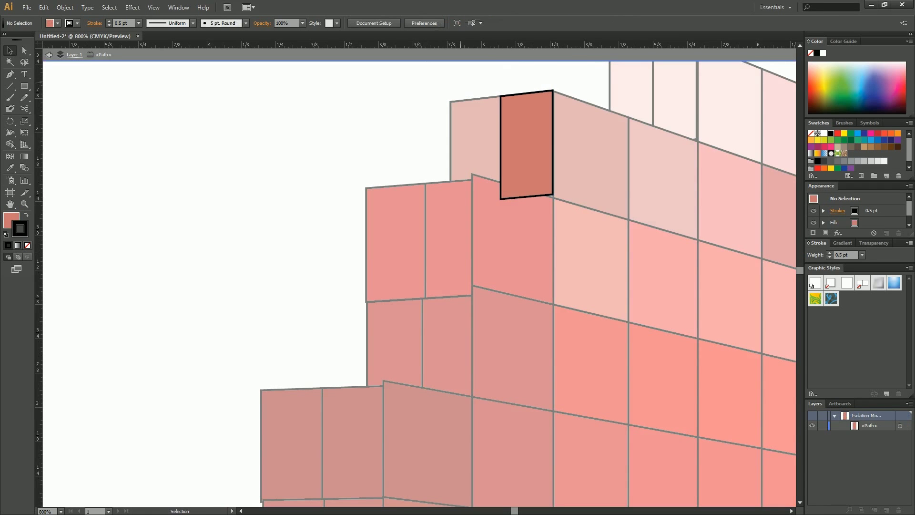
{"action": "double_click", "coordinate": [461, 82]}
- Nudge the salmon side pair and the face beneath it slightly down and left to follow the front square's corner
{"action": "left_click_drag", "start_coordinate": [466, 81], "coordinate": [509, 120]}
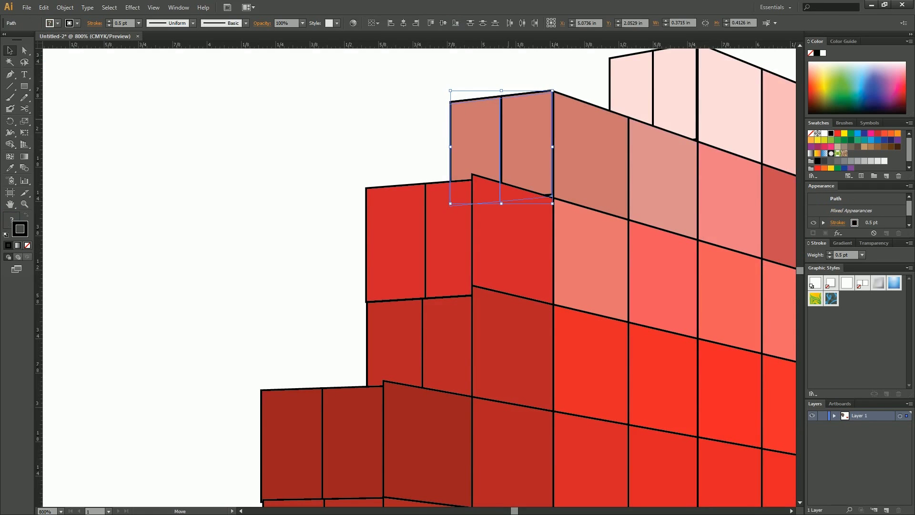
{"action": "left_click_drag", "start_coordinate": [552, 196], "coordinate": [552, 198]}
{"action": "left_click_drag", "start_coordinate": [506, 118], "coordinate": [506, 116]}
{"action": "left_click", "coordinate": [419, 110]}
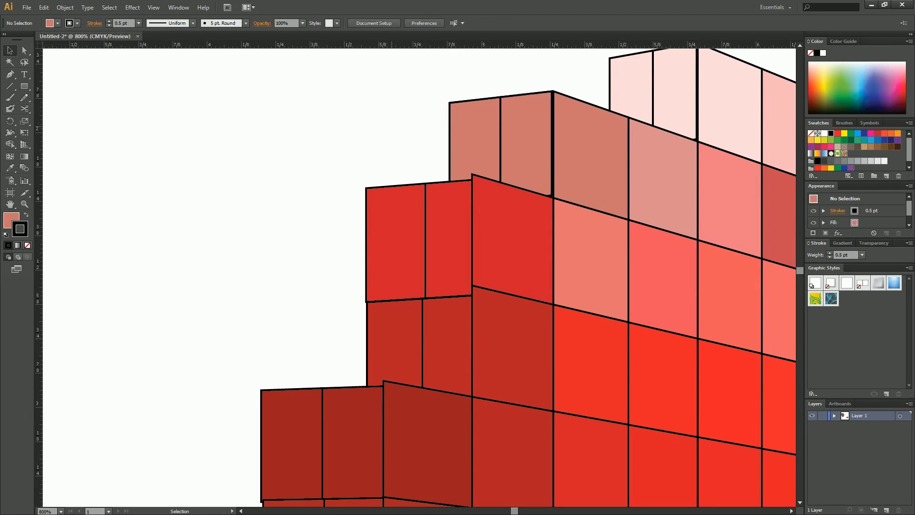
- Align the side pairs of the third and fourth rows from the top with their front squares, widening the fourth row's pair to meet the edge
{"action": "left_click_drag", "start_coordinate": [358, 161], "coordinate": [407, 207]}
{"action": "left_click_drag", "start_coordinate": [343, 324], "coordinate": [443, 325]}
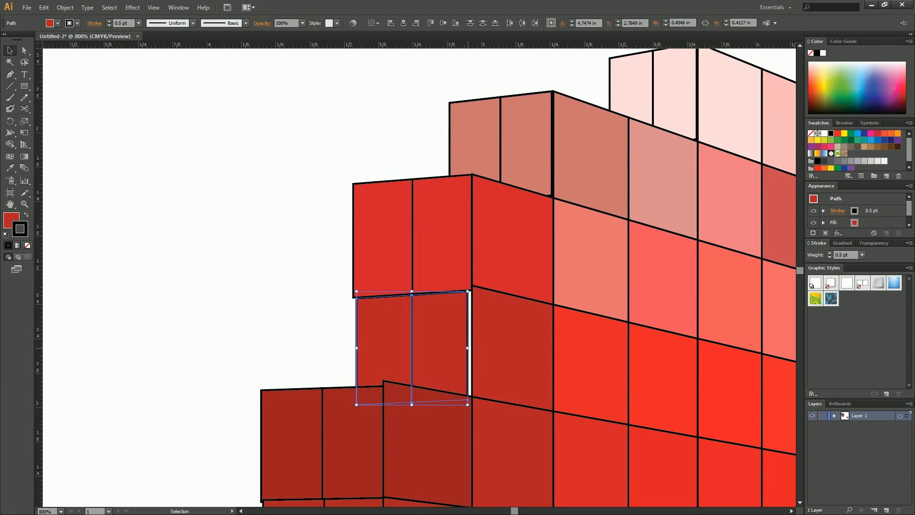
{"action": "mouse_move", "coordinate": [468, 348]}
{"action": "left_mouse_down"}
{"action": "mouse_move", "coordinate": [452, 348]}
{"action": "mouse_move", "coordinate": [472, 349]}
{"action": "left_mouse_up"}
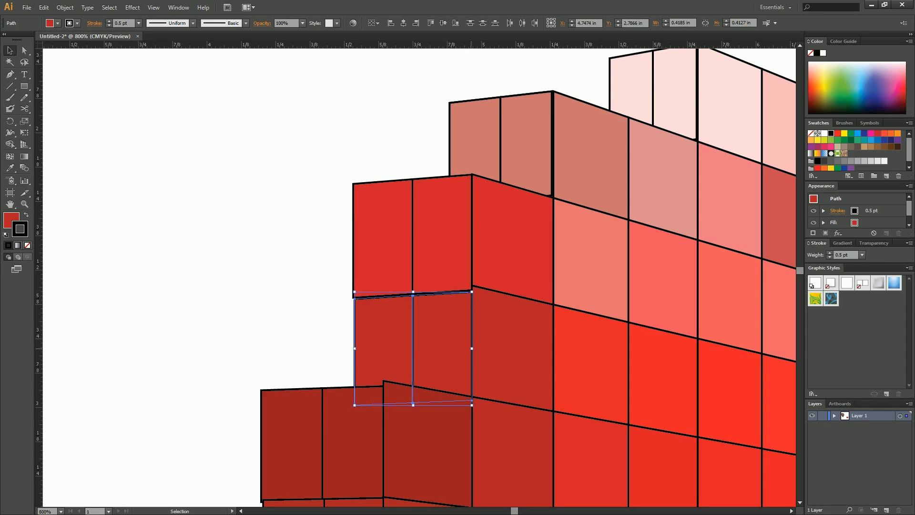
{"action": "key", "text": "space"}
- Align the side pairs of the fifth and sixth rows from the top with the left edges of their front squares
{"action": "left_click_drag", "start_coordinate": [308, 324], "coordinate": [416, 325]}
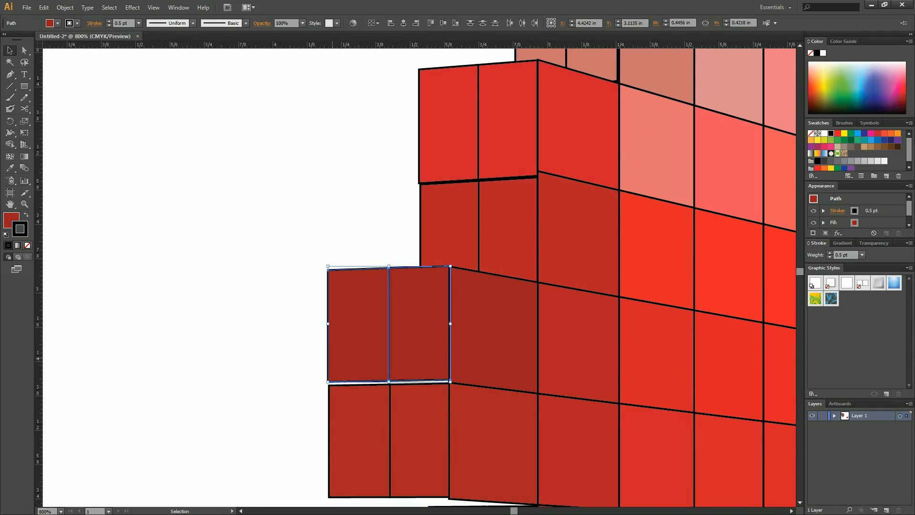
{"action": "left_click_drag", "start_coordinate": [333, 359], "coordinate": [350, 293]}
{"action": "left_click_drag", "start_coordinate": [406, 316], "coordinate": [406, 319]}
{"action": "left_click_drag", "start_coordinate": [306, 365], "coordinate": [416, 376]}
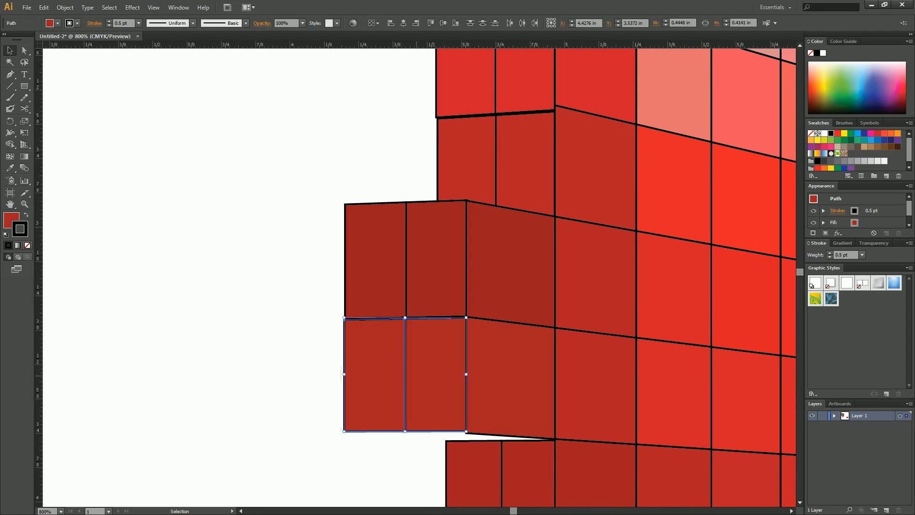
- Stretch the side pair of the sixth row from the top slightly taller to meet its front square's lower corner
{"action": "left_click_drag", "start_coordinate": [345, 375], "coordinate": [302, 283]}
{"action": "left_click", "coordinate": [304, 381]}
{"action": "left_click_drag", "start_coordinate": [476, 248], "coordinate": [454, 136]}
{"action": "left_click_drag", "start_coordinate": [304, 256], "coordinate": [381, 223]}
{"action": "left_click", "coordinate": [396, 226], "text": "shift"}
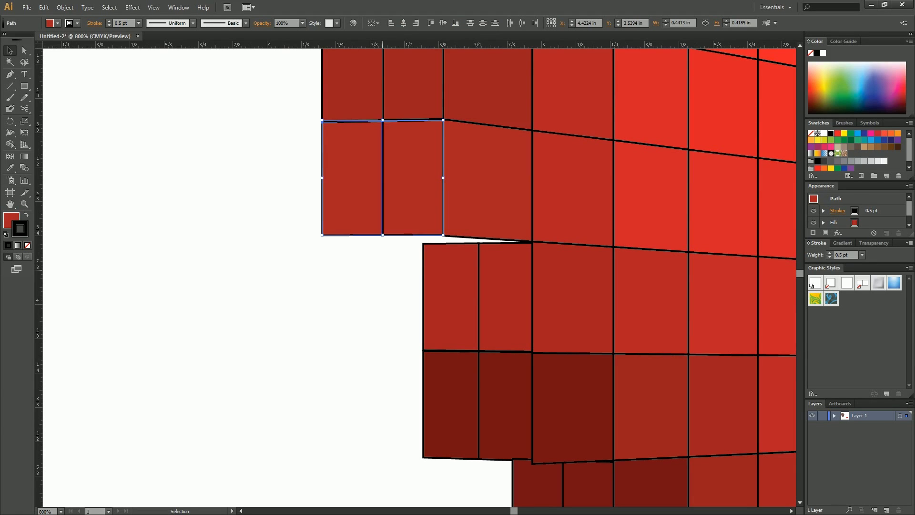
{"action": "key", "text": "ctrl+shift+a"}
- Align the side pairs of the eighth and seventh rows from the top with the edges of their front squares
{"action": "left_click_drag", "start_coordinate": [398, 299], "coordinate": [336, 256]}
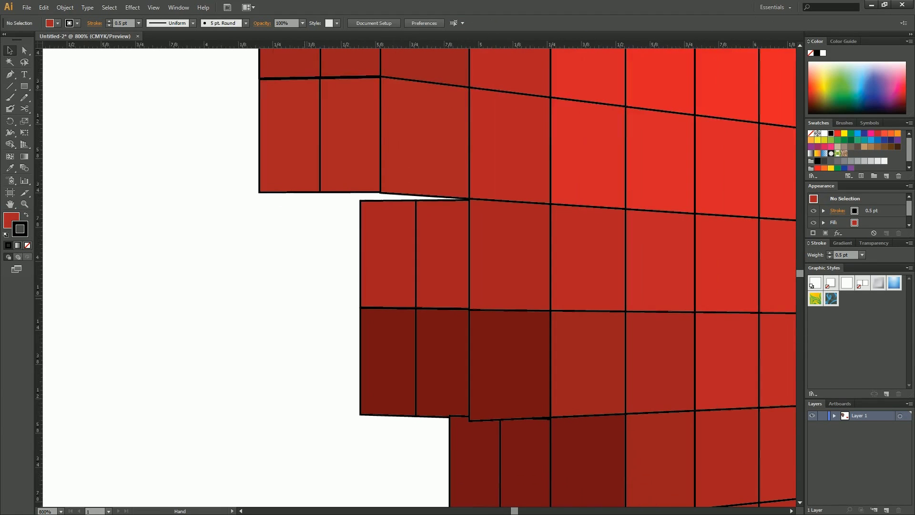
{"action": "left_click_drag", "start_coordinate": [321, 362], "coordinate": [438, 335]}
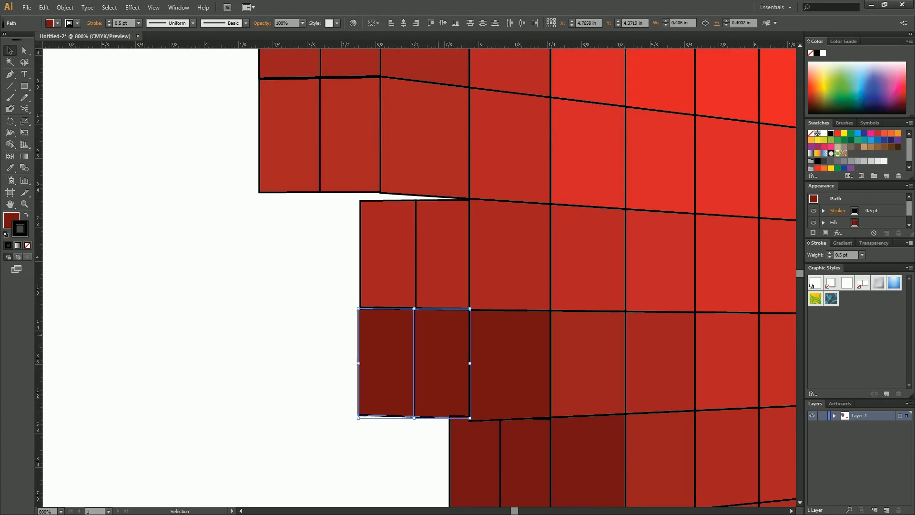
{"action": "left_click_drag", "start_coordinate": [345, 275], "coordinate": [443, 271]}
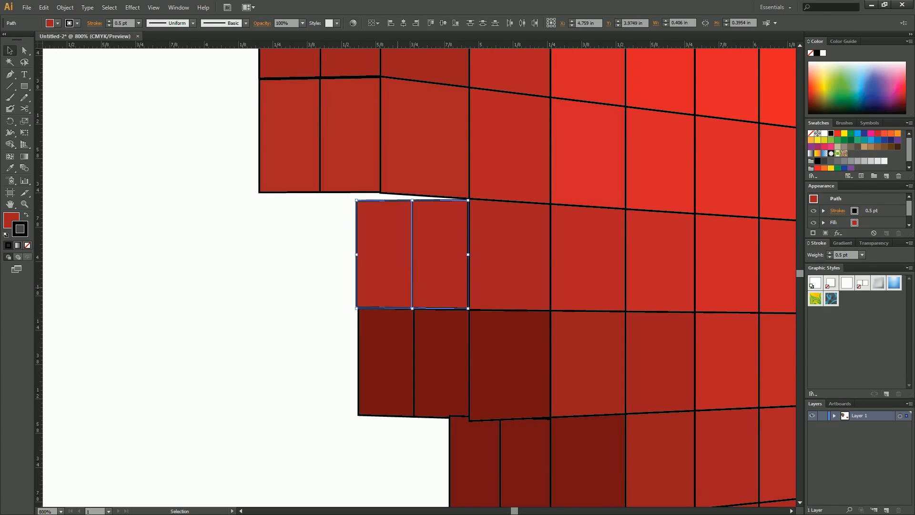
{"action": "left_click", "coordinate": [327, 311]}
{"action": "left_click_drag", "start_coordinate": [342, 261], "coordinate": [434, 286]}
{"action": "left_click", "coordinate": [314, 321]}
- Send the side pairs of the sixth, fifth and fourth rows from the bottom behind the other shapes, in that order
{"action": "scroll", "coordinate": [314, 321], "scroll_direction": "down", "scroll_amount": 3}
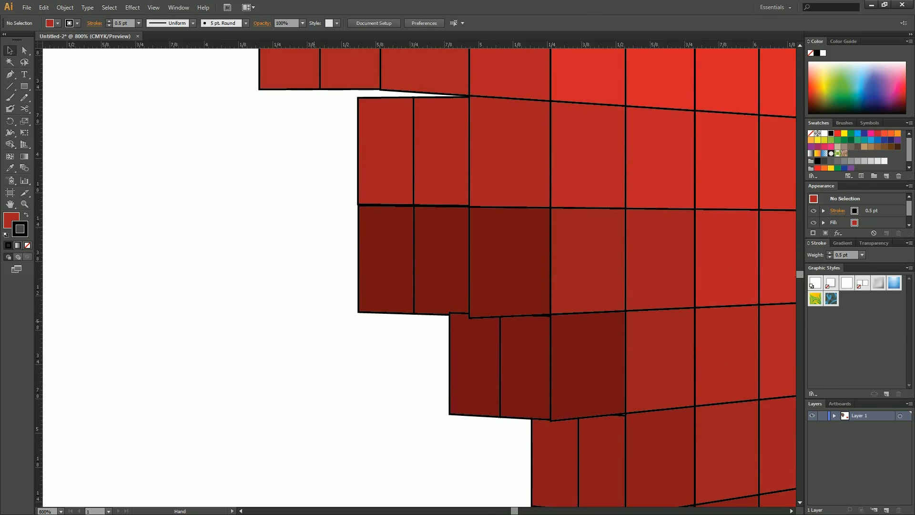
{"action": "left_click_drag", "start_coordinate": [314, 321], "coordinate": [248, 190]}
{"action": "left_click_drag", "start_coordinate": [333, 296], "coordinate": [450, 245]}
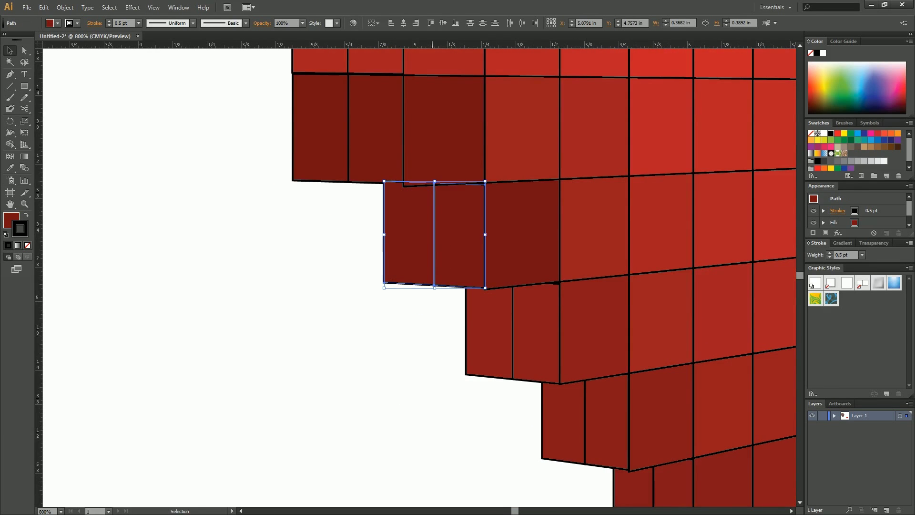
{"action": "key", "text": "ctrl+["}
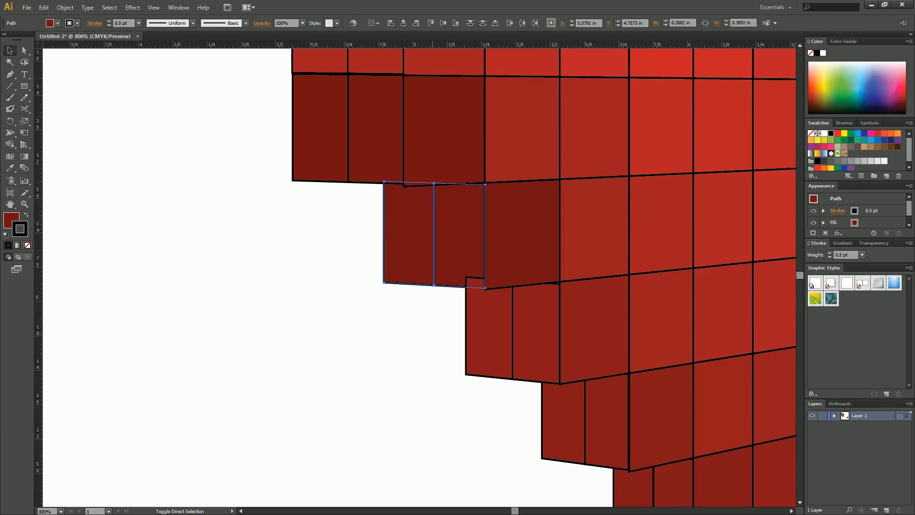
{"action": "left_click_drag", "start_coordinate": [432, 360], "coordinate": [528, 346]}
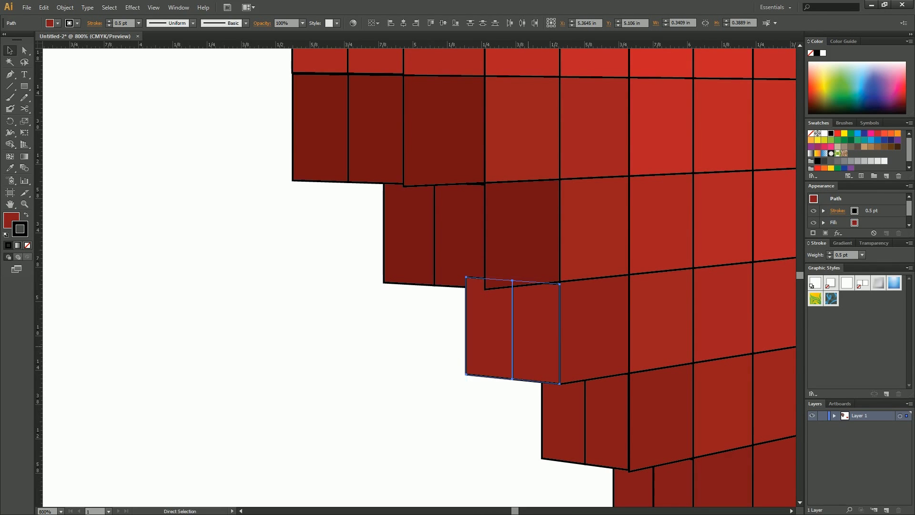
{"action": "key", "text": "ctrl+shift+["}
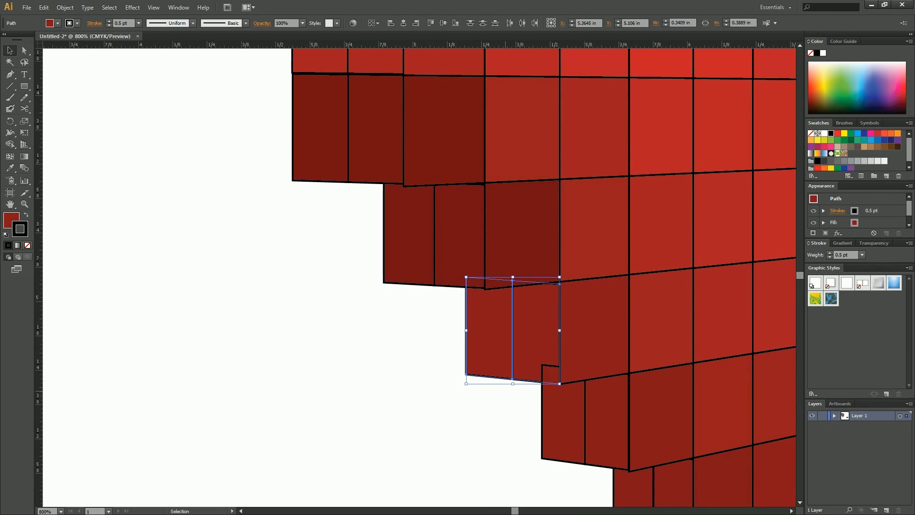
{"action": "left_click", "coordinate": [567, 420]}
{"action": "key", "text": "ctrl+["}
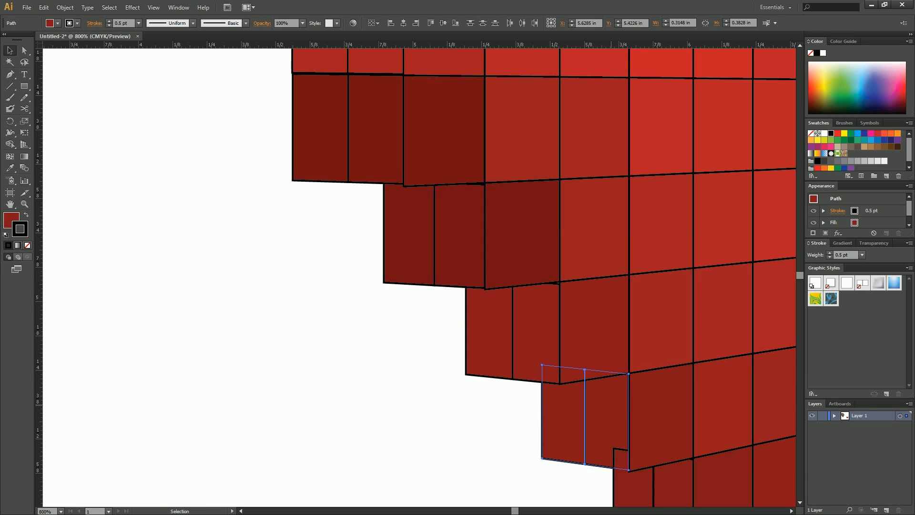
- Send the side pairs of the third, second and bottom rows to the back, working down to the heart's tip
{"action": "left_click_drag", "start_coordinate": [611, 405], "coordinate": [522, 213]}
{"action": "left_click_drag", "start_coordinate": [508, 331], "coordinate": [590, 318]}
{"action": "key", "text": "ctrl+["}
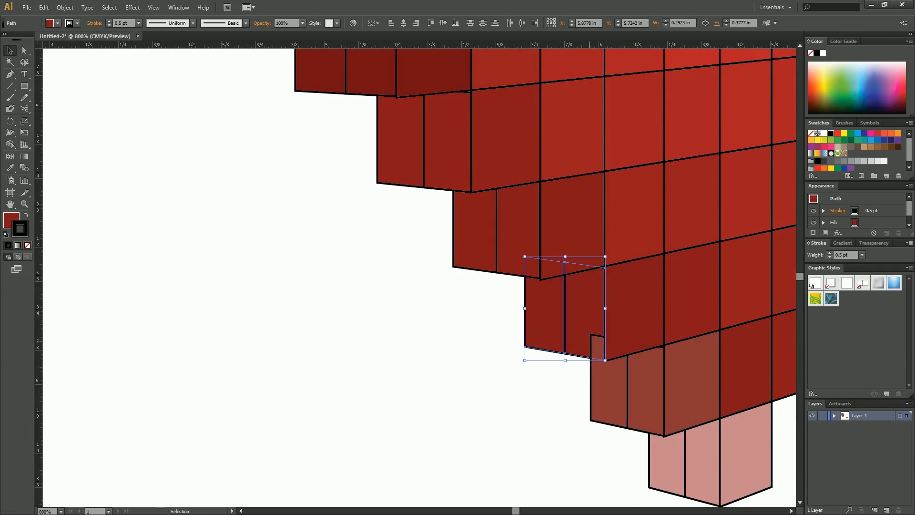
{"action": "left_click_drag", "start_coordinate": [568, 404], "coordinate": [619, 420]}
{"action": "key", "text": "ctrl+["}
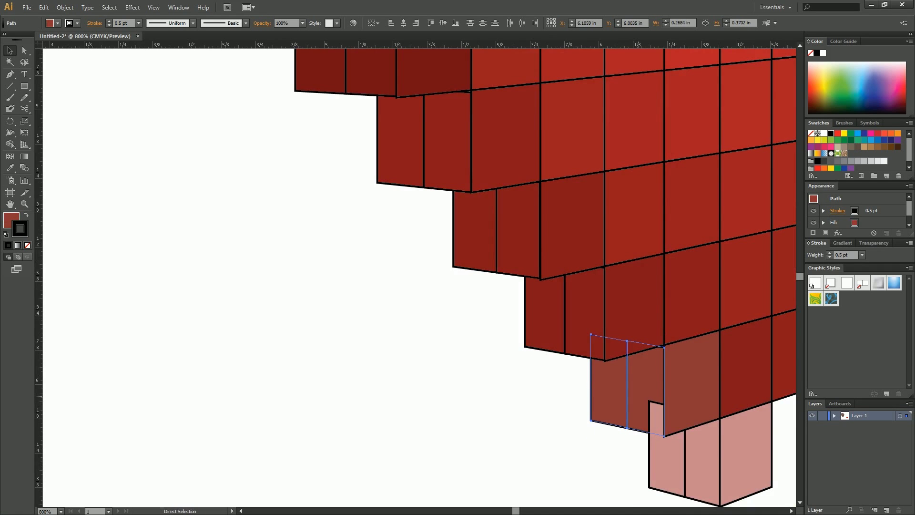
{"action": "left_click_drag", "start_coordinate": [617, 476], "coordinate": [698, 464]}
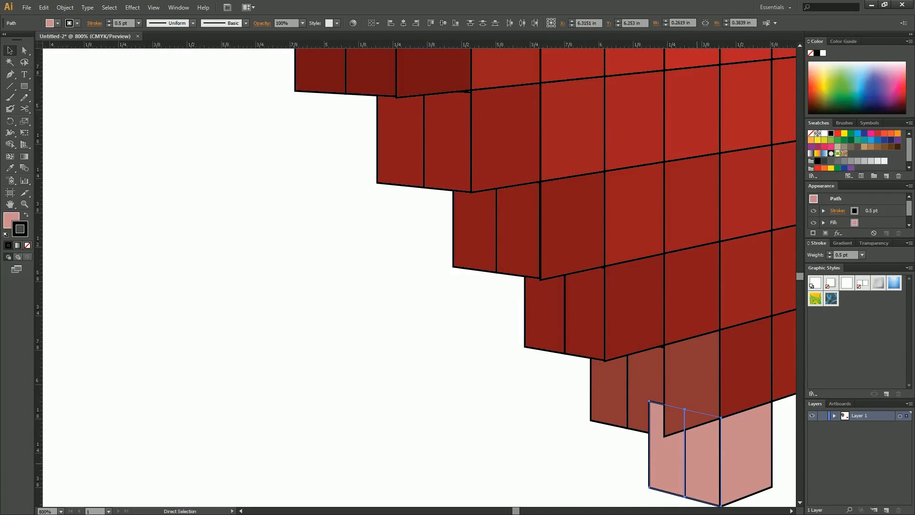
{"action": "key", "text": "ctrl+shift+["}
{"action": "key", "text": "space"}
{"action": "mouse_move", "coordinate": [446, 268]}
{"action": "left_mouse_down"}
{"action": "mouse_move", "coordinate": [420, 299]}
{"action": "mouse_move", "coordinate": [468, 301]}
{"action": "mouse_move", "coordinate": [475, 293]}
{"action": "left_mouse_up"}
{"action": "left_click", "coordinate": [424, 329]}
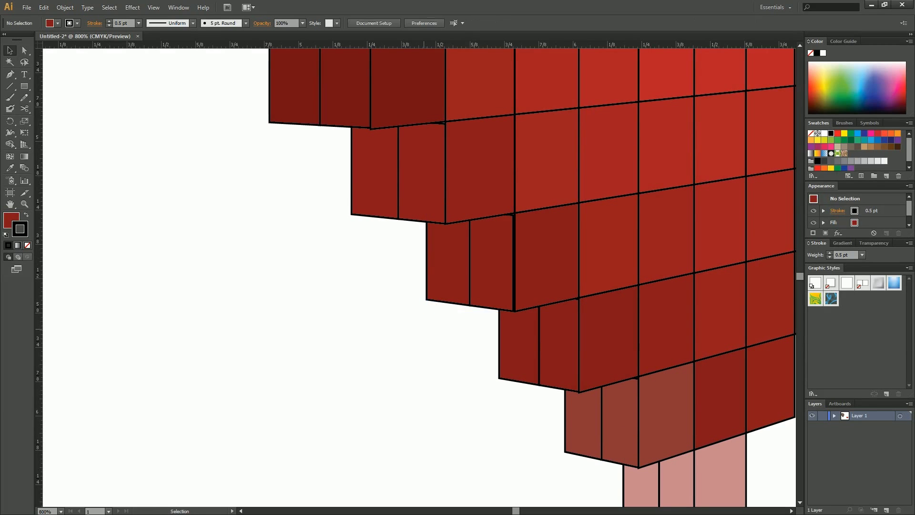
{"action": "scroll", "coordinate": [420, 277], "scroll_direction": "up", "scroll_amount": 3}
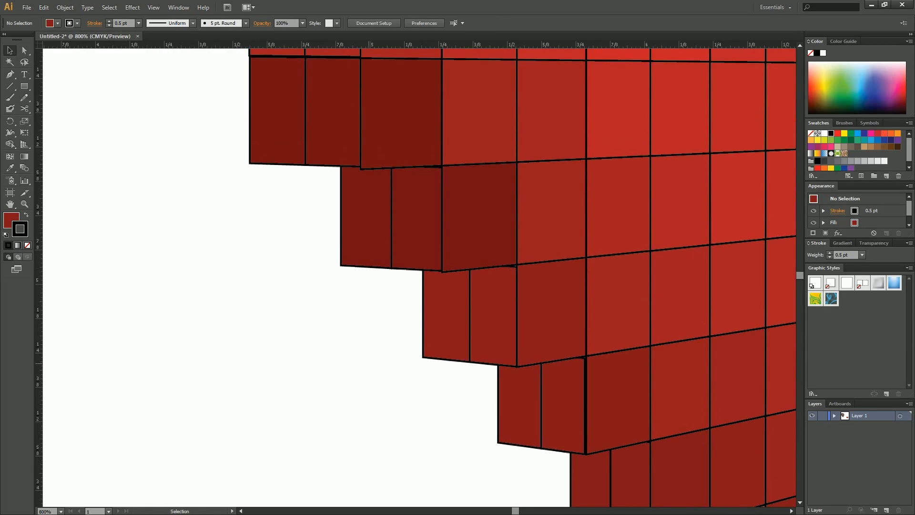
{"action": "left_click_drag", "start_coordinate": [369, 364], "coordinate": [415, 428]}
{"action": "left_click_drag", "start_coordinate": [414, 351], "coordinate": [455, 313]}
{"action": "left_click", "coordinate": [315, 241]}
{"action": "left_click_drag", "start_coordinate": [314, 239], "coordinate": [399, 302]}
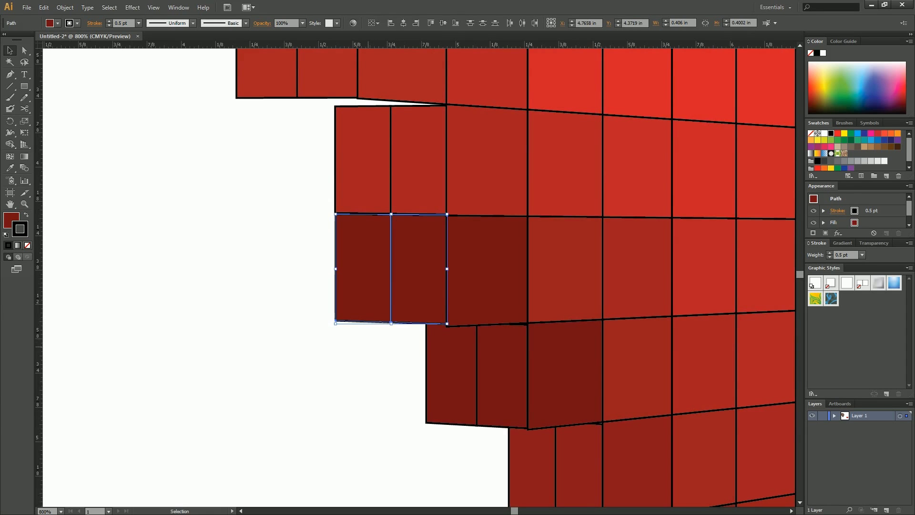
{"action": "key", "text": "ctrl+shift+a"}
- Draw a closed four-sided underside face with the Pen tool, joining the sixth row's outer side square to the seventh row's outer side square
{"action": "scroll", "coordinate": [419, 277], "scroll_direction": "up", "scroll_amount": 3}
{"action": "scroll", "coordinate": [420, 277], "scroll_direction": "left", "scroll_amount": 1}
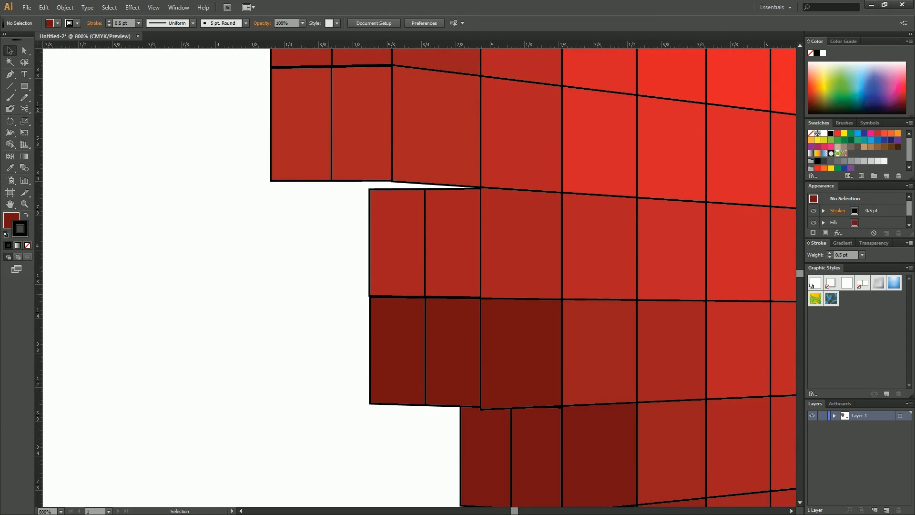
{"action": "left_click_drag", "start_coordinate": [341, 238], "coordinate": [398, 336]}
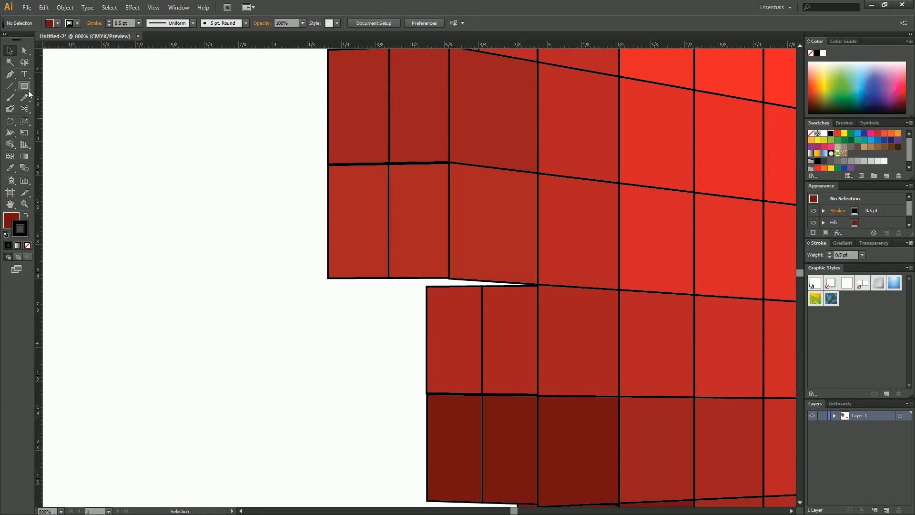
{"action": "key", "text": "p"}
{"action": "left_click", "coordinate": [328, 279]}
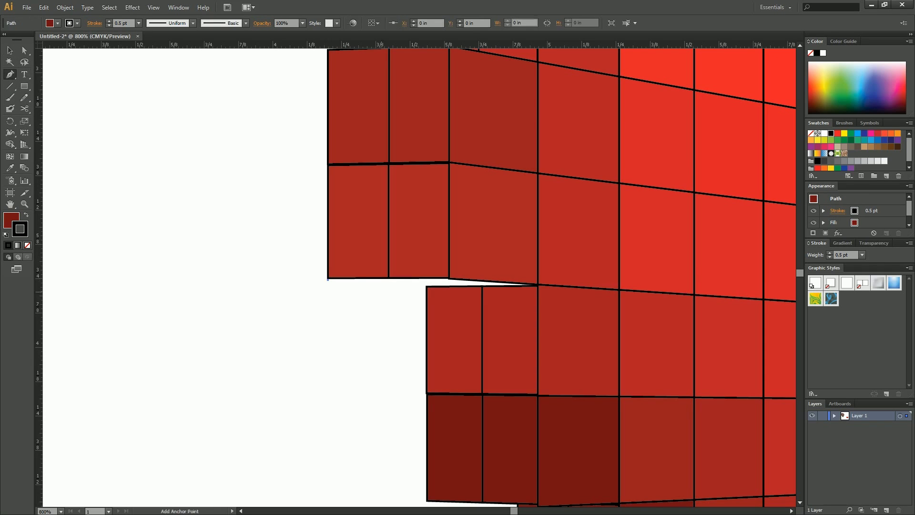
{"action": "left_click", "coordinate": [427, 287]}
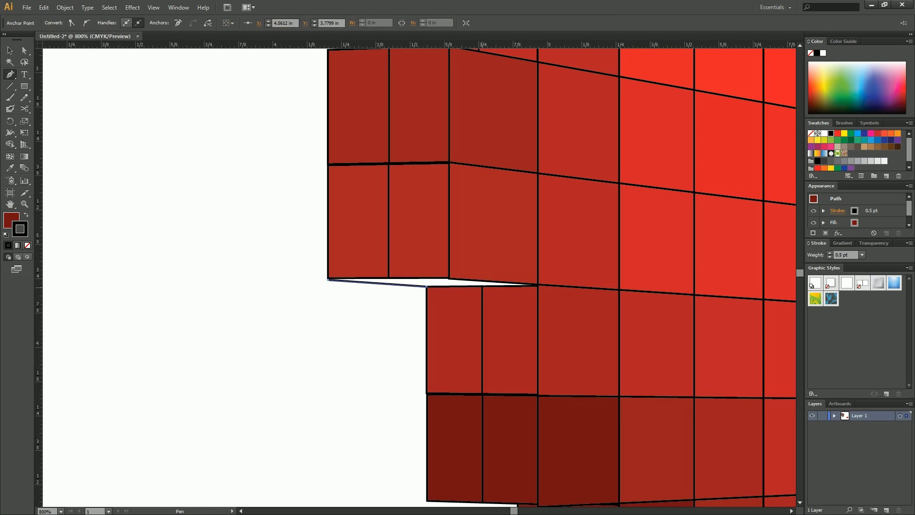
{"action": "left_click", "coordinate": [482, 287]}
{"action": "left_click", "coordinate": [388, 278]}
{"action": "left_click", "coordinate": [328, 280]}
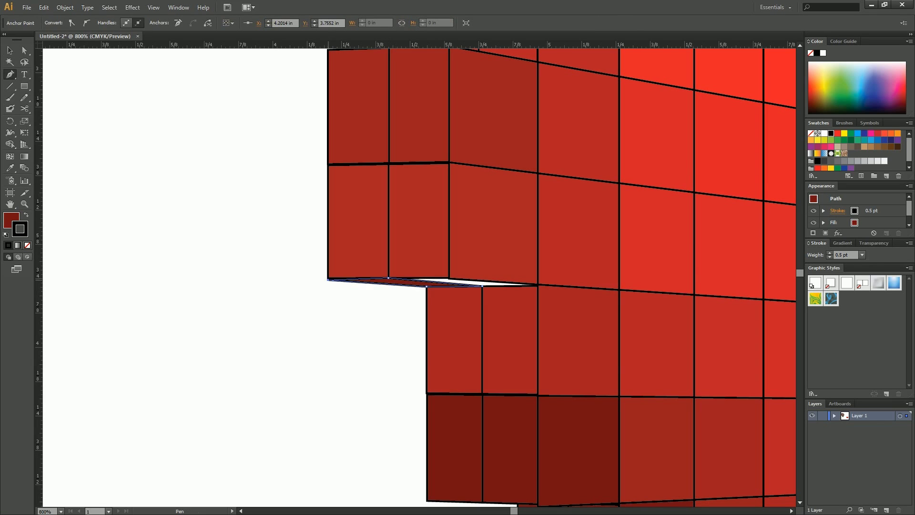
- Draw a second closed underside face with the Pen tool, filling the remaining gap beside the first up to the front square's corner
{"action": "key", "text": "plus"}
{"action": "left_click", "coordinate": [449, 279]}
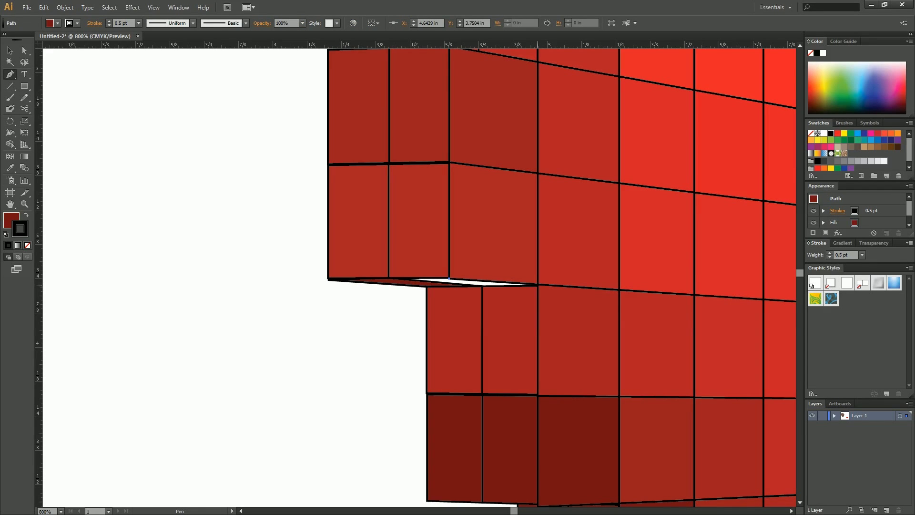
{"action": "left_click", "coordinate": [538, 285]}
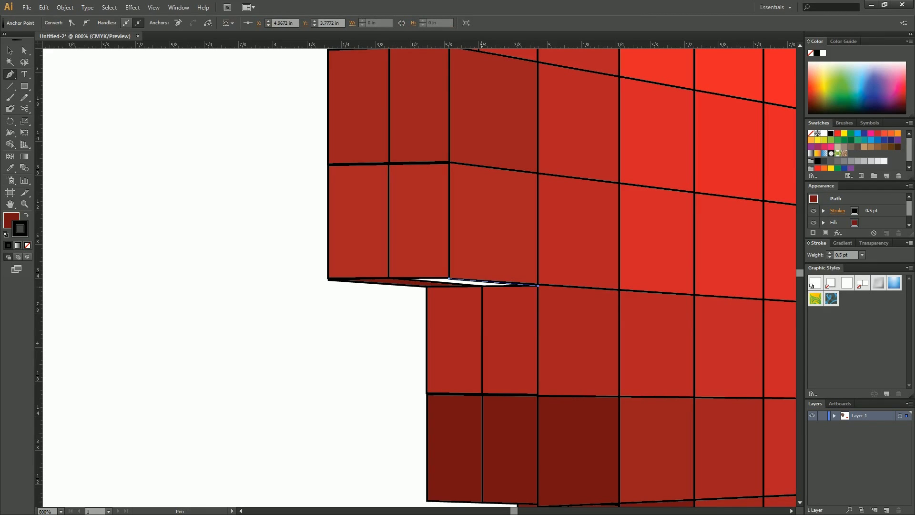
{"action": "left_click", "coordinate": [483, 286]}
{"action": "left_click", "coordinate": [389, 278]}
{"action": "left_click", "coordinate": [448, 278]}
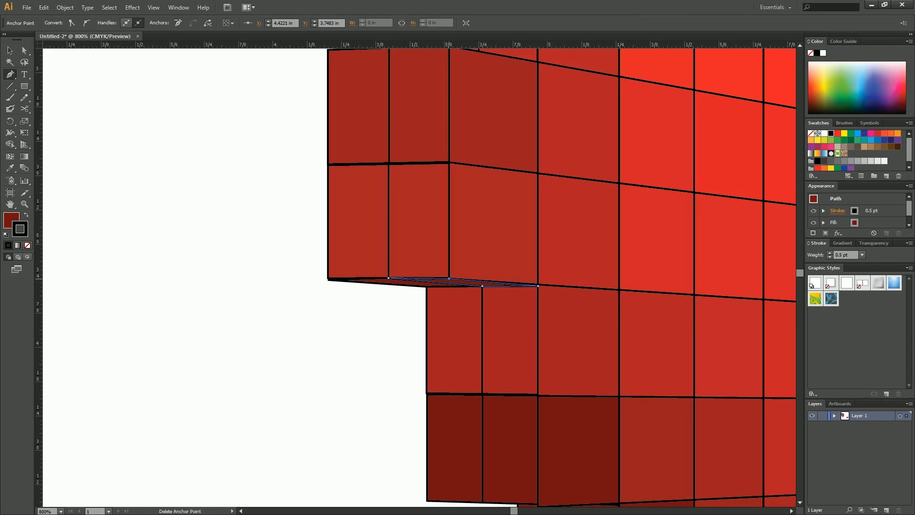
{"action": "left_click", "coordinate": [10, 50]}
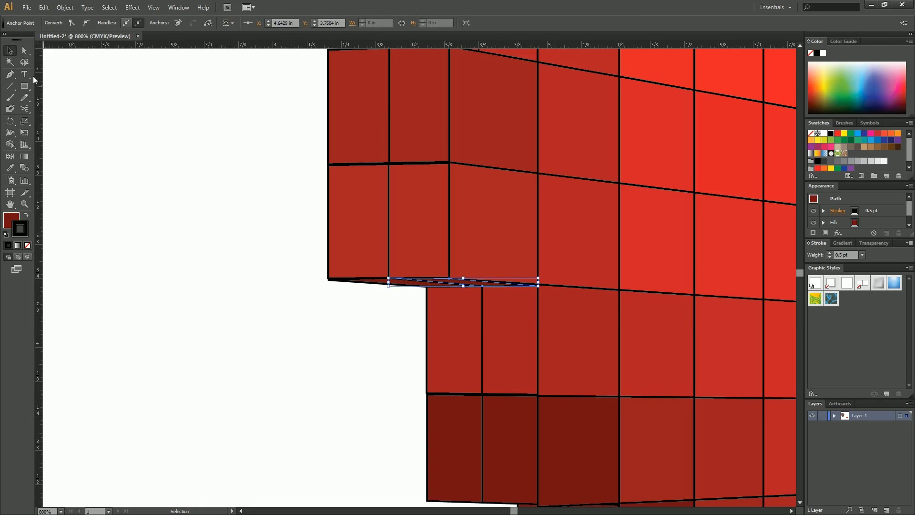
{"action": "left_click", "coordinate": [243, 239]}
- Nudge the side pairs of the third and fourth rows from the top up, and lower the bright red pair's top edge to its front corner
{"action": "left_click_drag", "start_coordinate": [307, 192], "coordinate": [320, 333]}
{"action": "left_click_drag", "start_coordinate": [398, 222], "coordinate": [482, 236]}
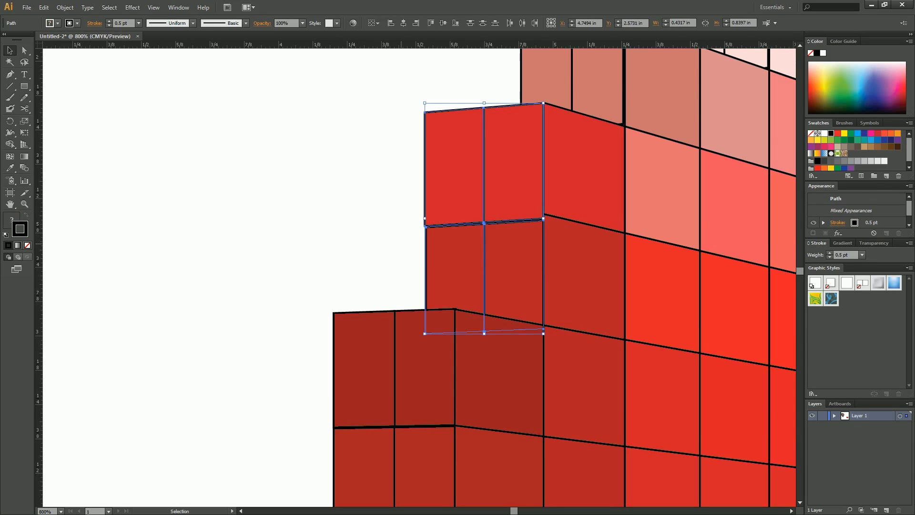
{"action": "key", "text": "Up"}
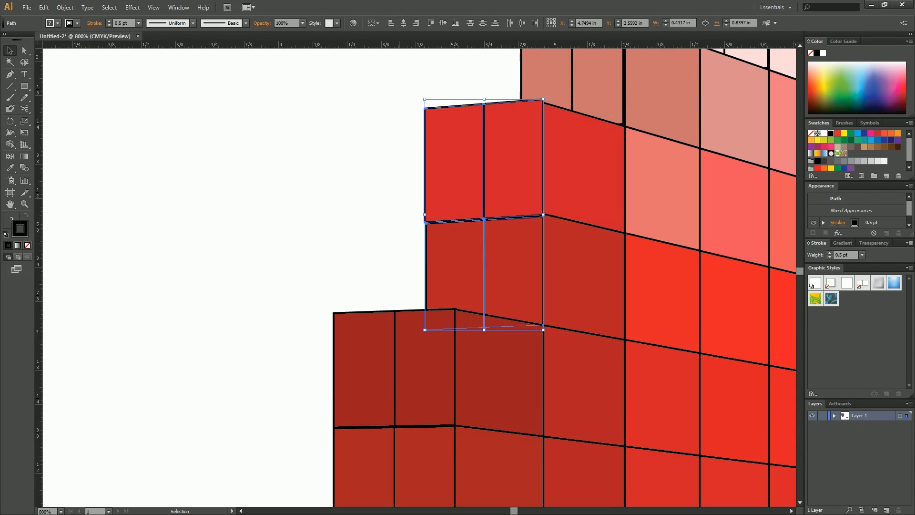
{"action": "key", "text": "ctrl+shift+a"}
{"action": "left_click_drag", "start_coordinate": [413, 87], "coordinate": [493, 118]}
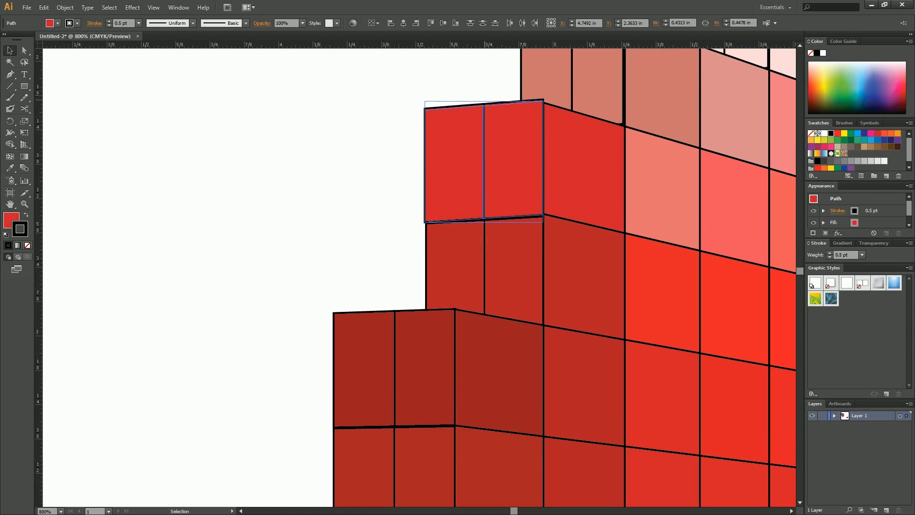
{"action": "key", "text": "ctrl+shift+a"}
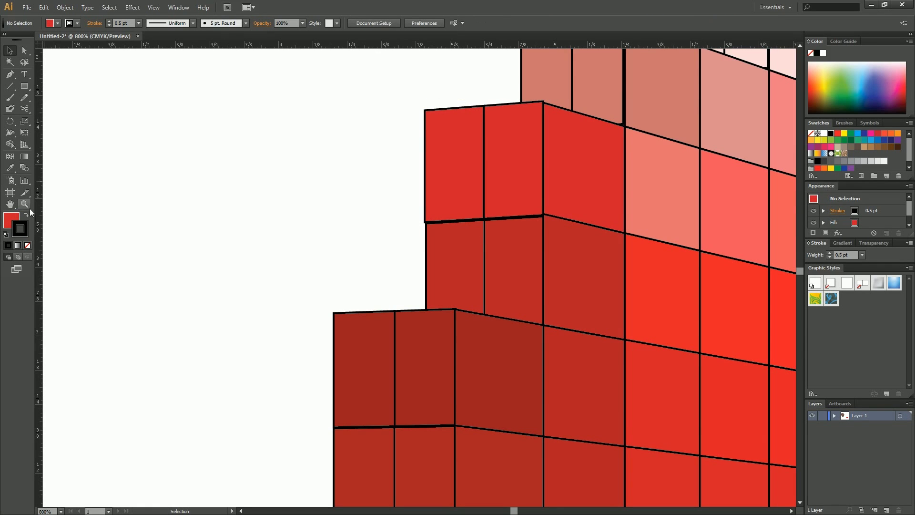
- Fit the whole artboard in the window to view the complete heart
{"action": "double_click", "coordinate": [10, 204]}
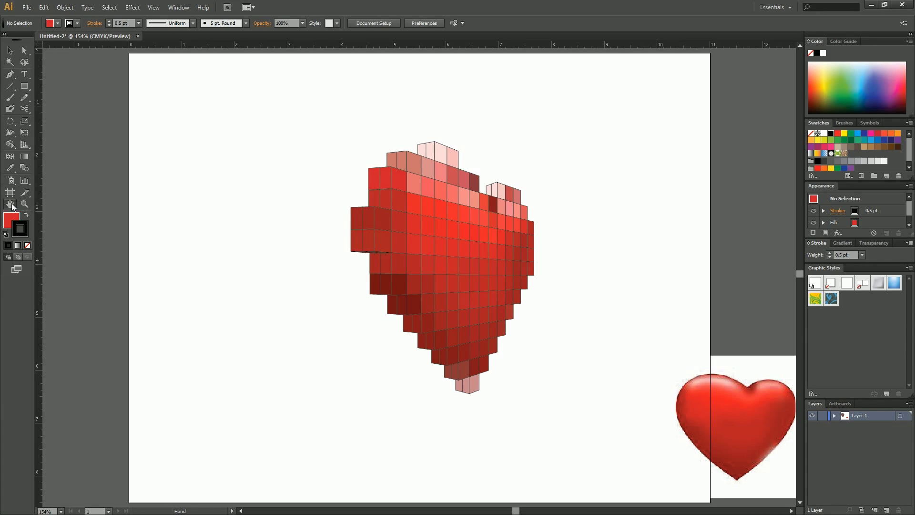
{"action": "left_click", "coordinate": [12, 205]}
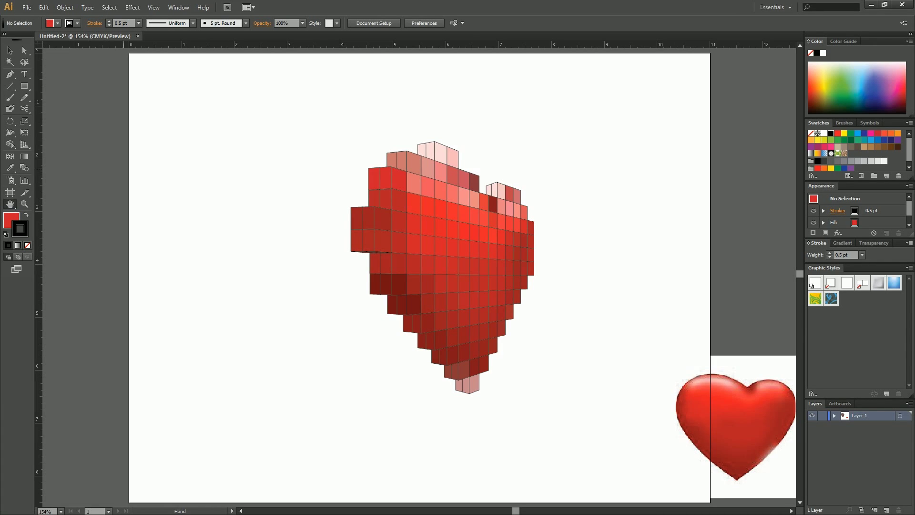